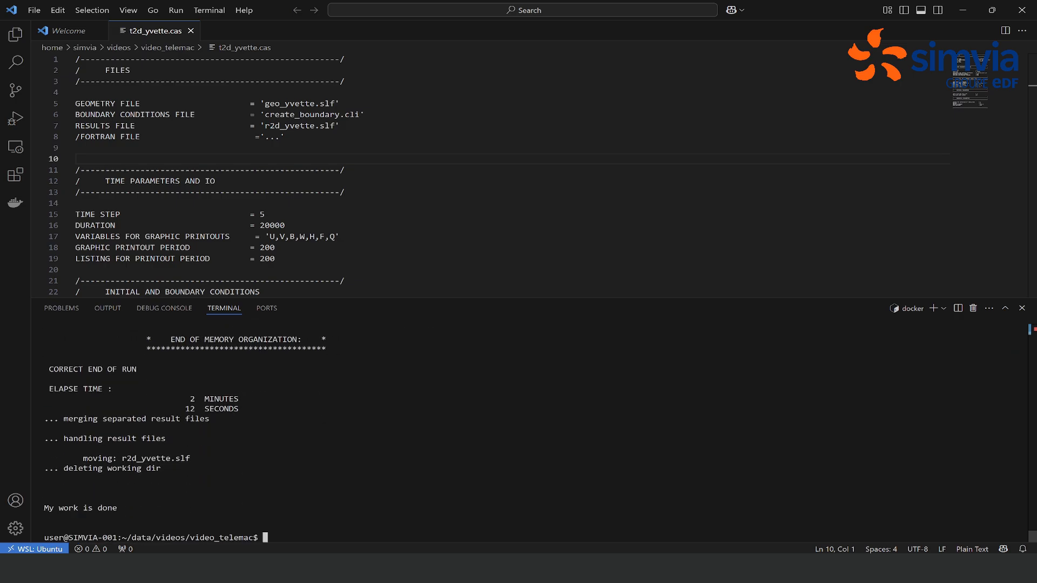
# Step: List the files in the video_telemac folder and highlight the result file r2d_yvette.slf in the output
pyautogui.write('ls')
pyautogui.press('Return')
pyautogui.write('ls')
pyautogui.press('Return')
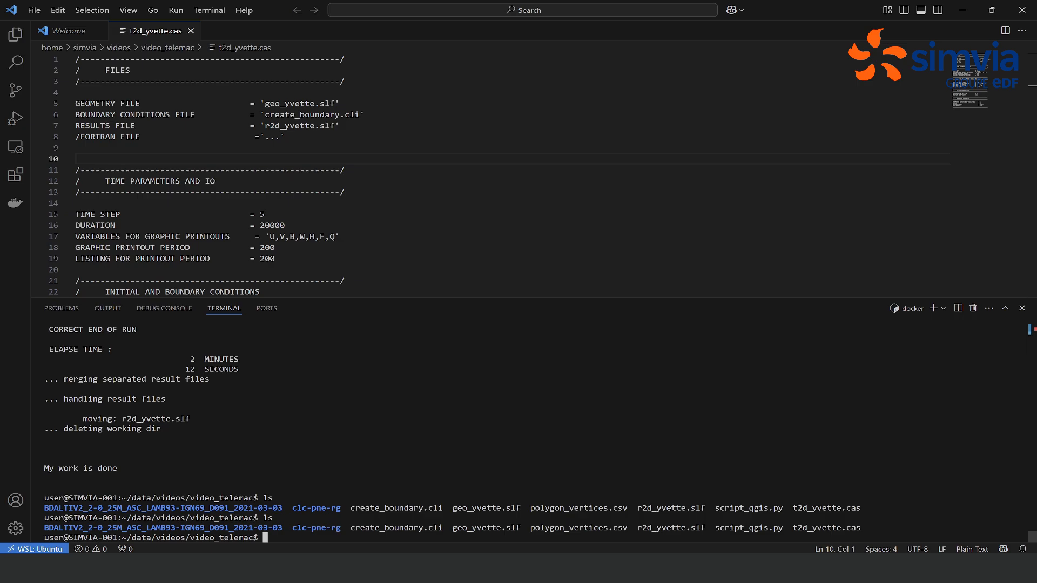
pyautogui.moveTo(637, 528); pyautogui.dragTo(705, 528)
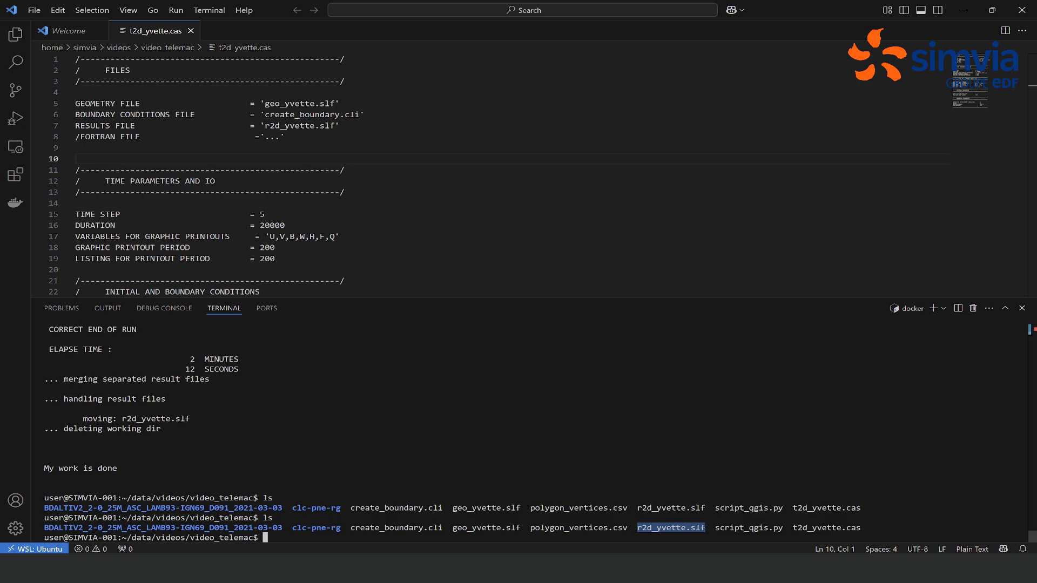
pyautogui.click(705, 528)
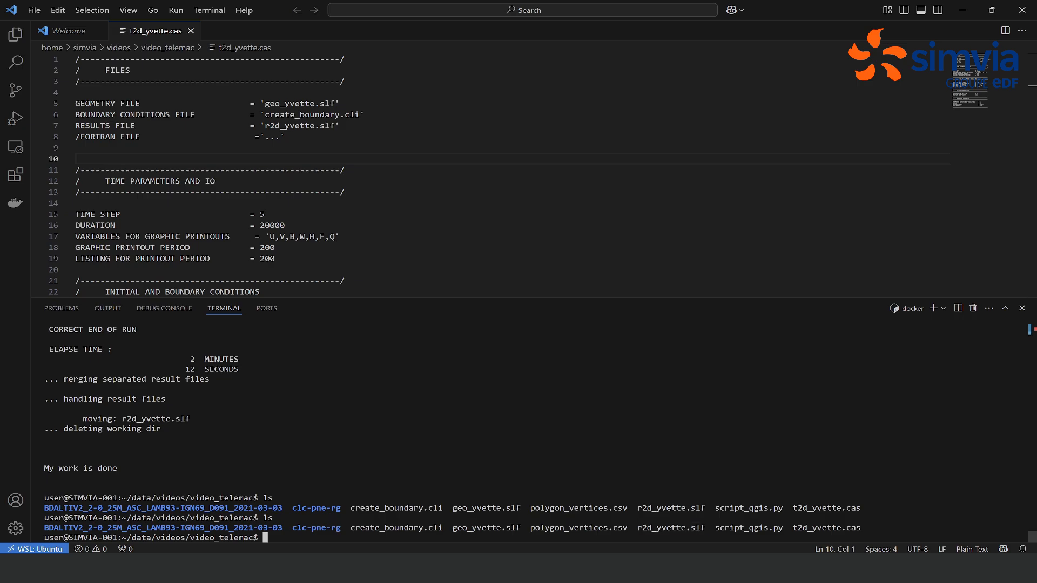
# Step: Exit the container shell, launch SALOME with the salome command, and activate its ParaViS module
pyautogui.hotkey('ctrl', 'd')
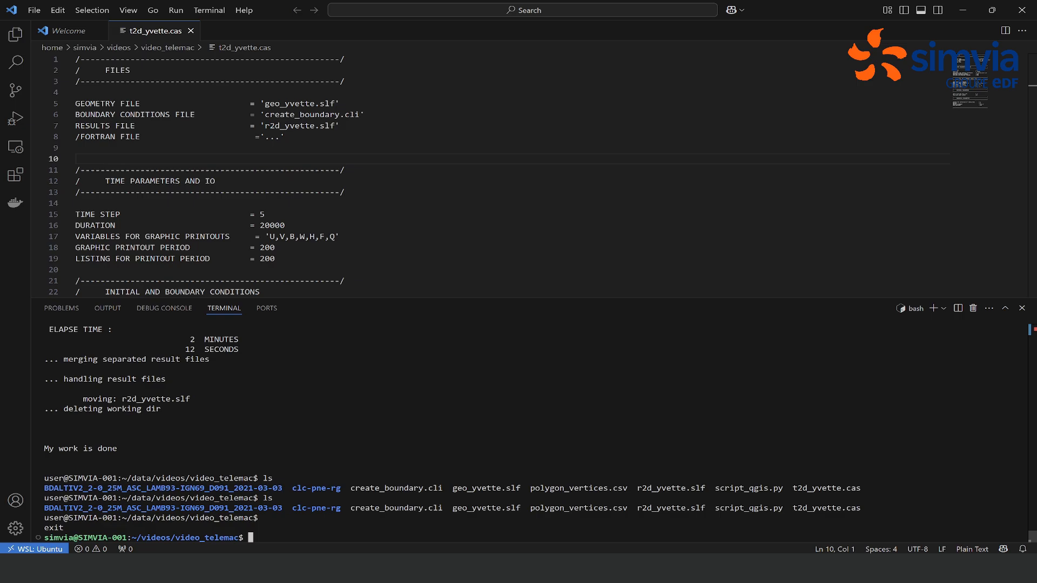
pyautogui.write('salome')
pyautogui.press('Return')
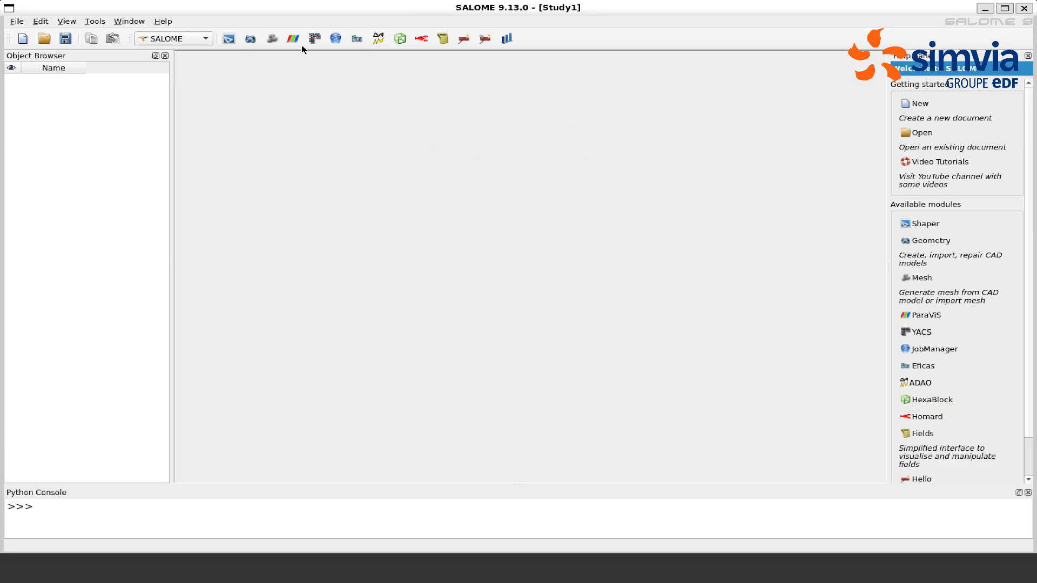
pyautogui.click(299, 43)
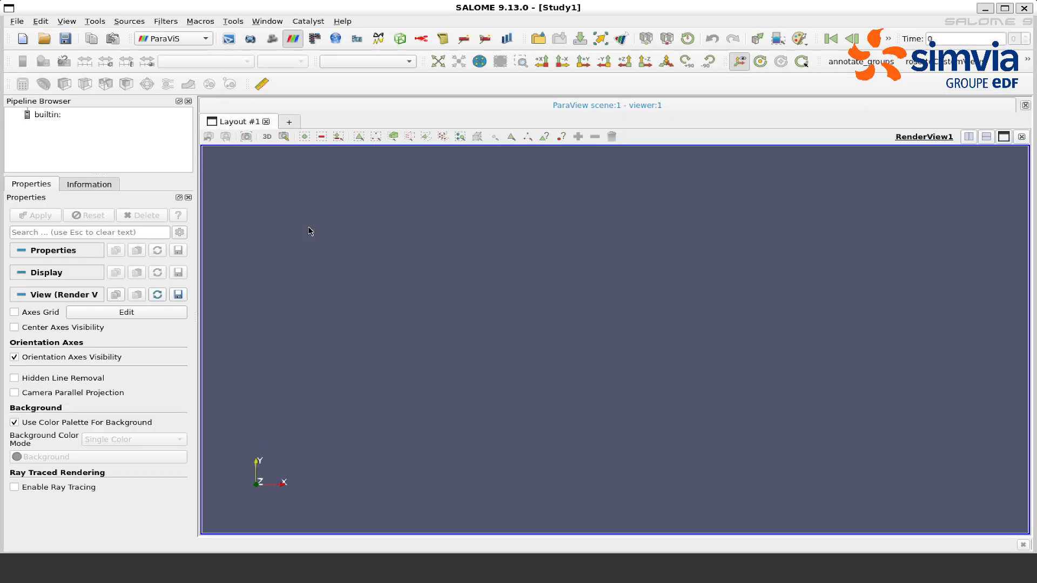
# Step: Open r2d_yvette.slf from the host folder and apply it so the mesh is loaded in the render view
pyautogui.rightClick(165, 134)
pyautogui.click(168, 137)
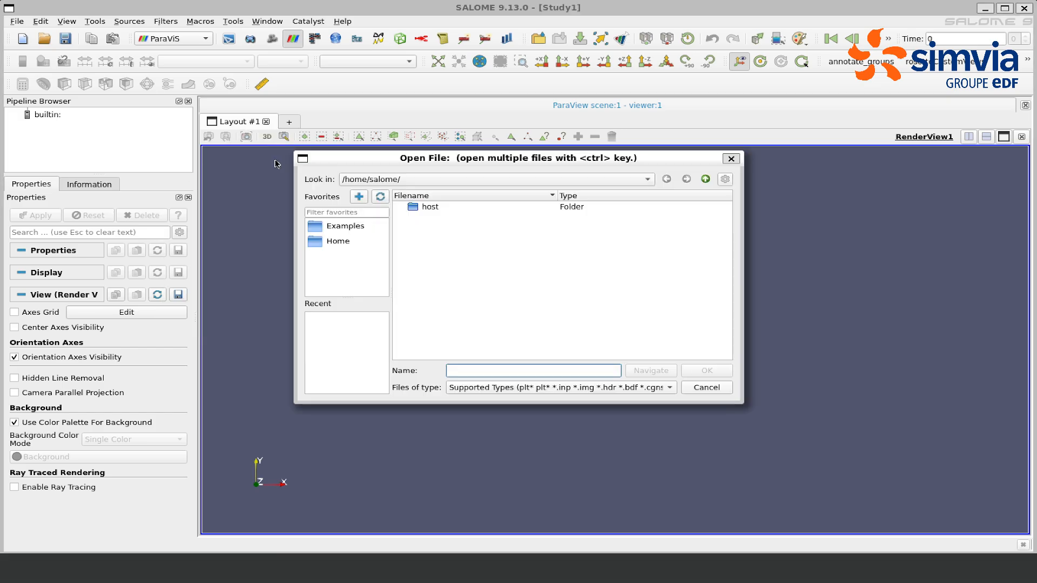
pyautogui.doubleClick(544, 209)
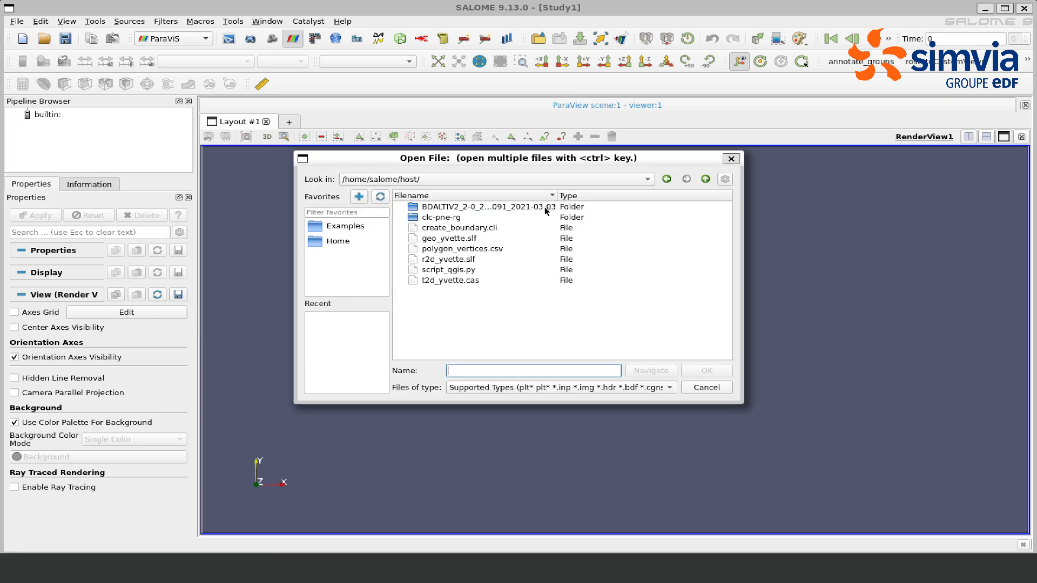
pyautogui.click(560, 261)
pyautogui.click(723, 372)
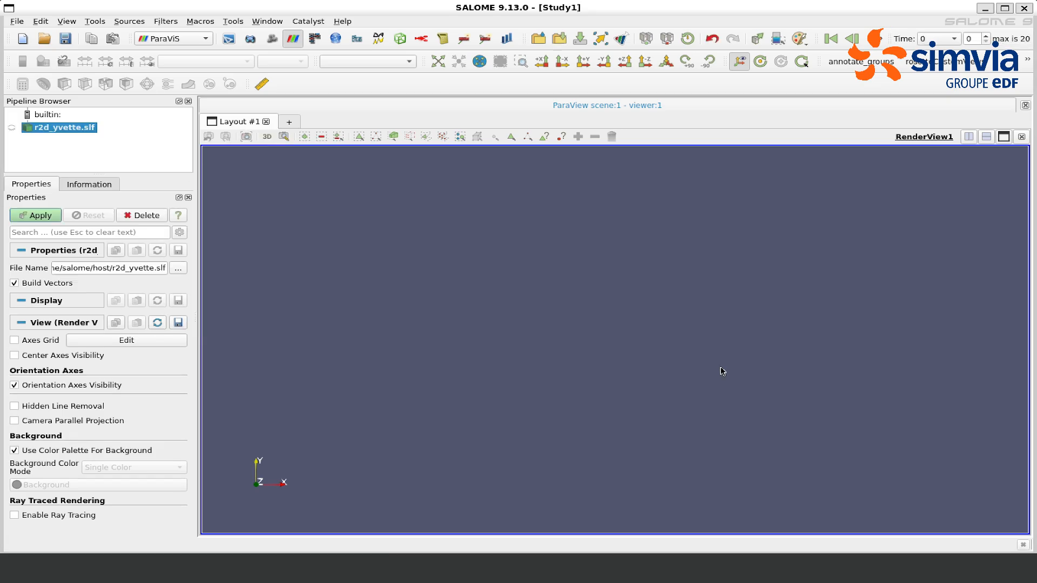
pyautogui.click(31, 217)
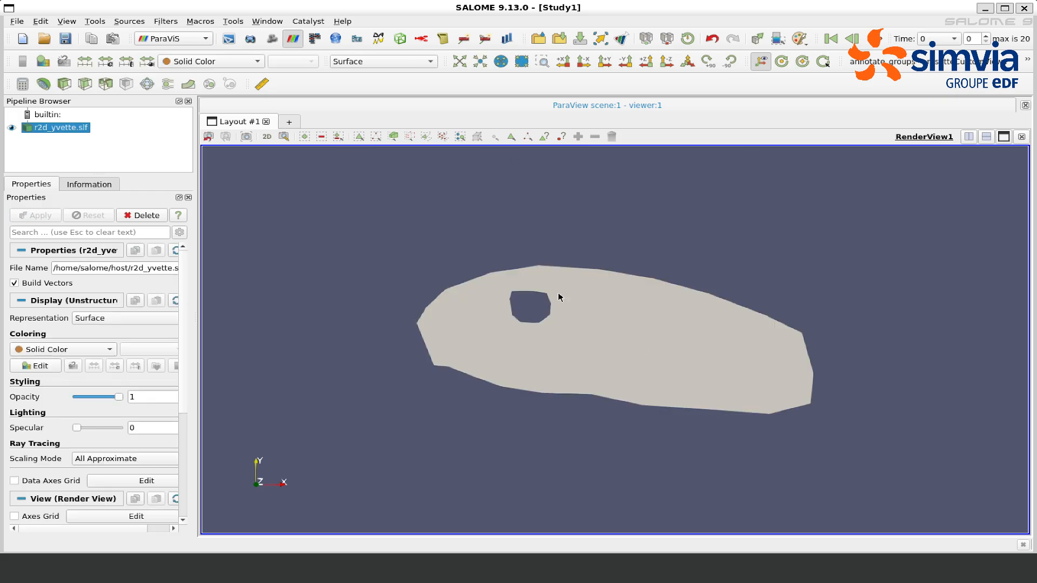
# Step: Display the river model as Surface With Edges to inspect its mesh
pyautogui.scroll(2, 670, 345)
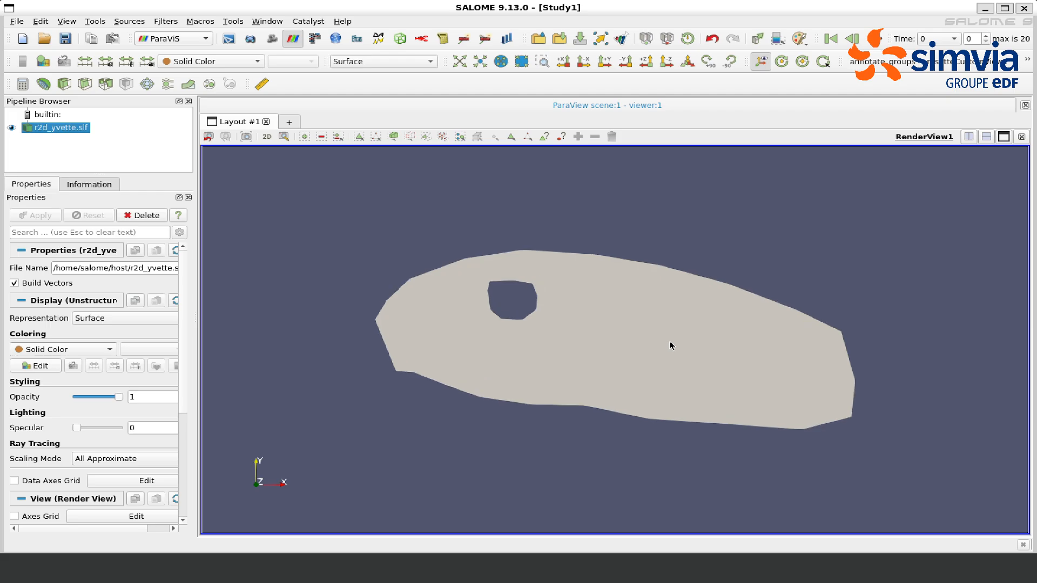
pyautogui.scroll(2, 669, 346)
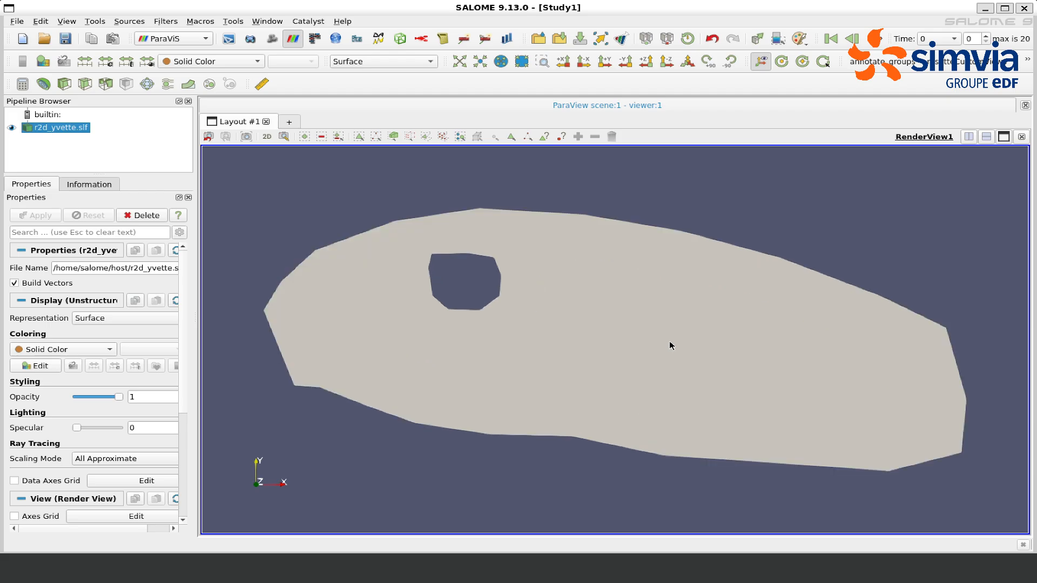
pyautogui.click(362, 64)
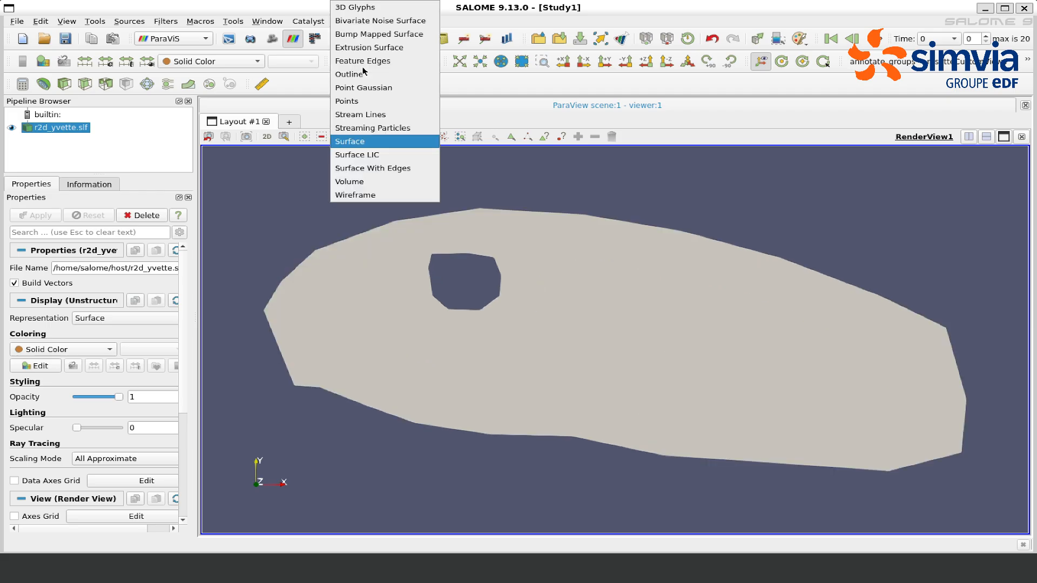
pyautogui.click(387, 171)
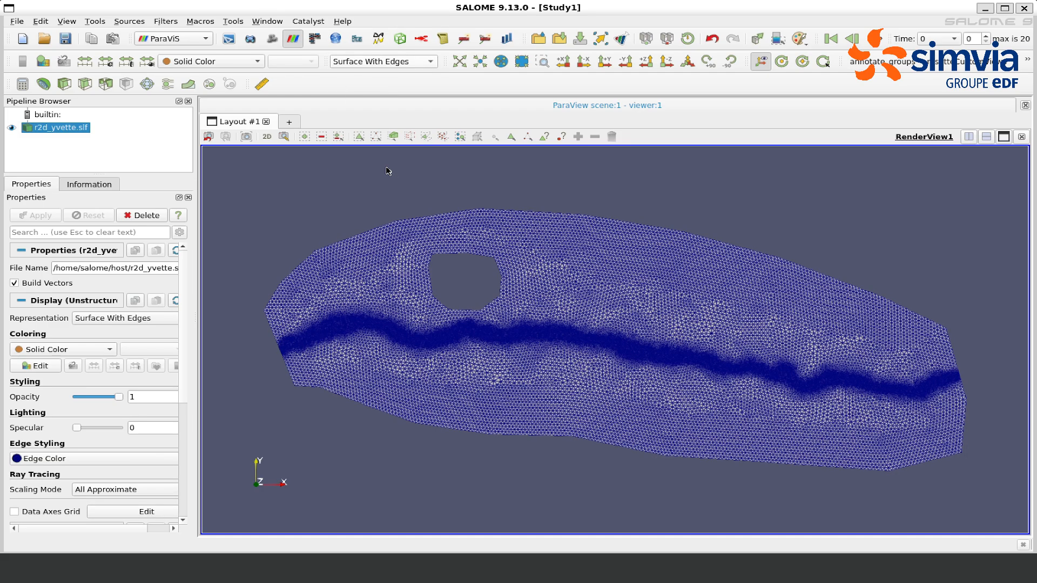
# Step: Set the model's representation back to Surface and color it by WATER DEPTH
pyautogui.click(355, 61)
pyautogui.click(367, 141)
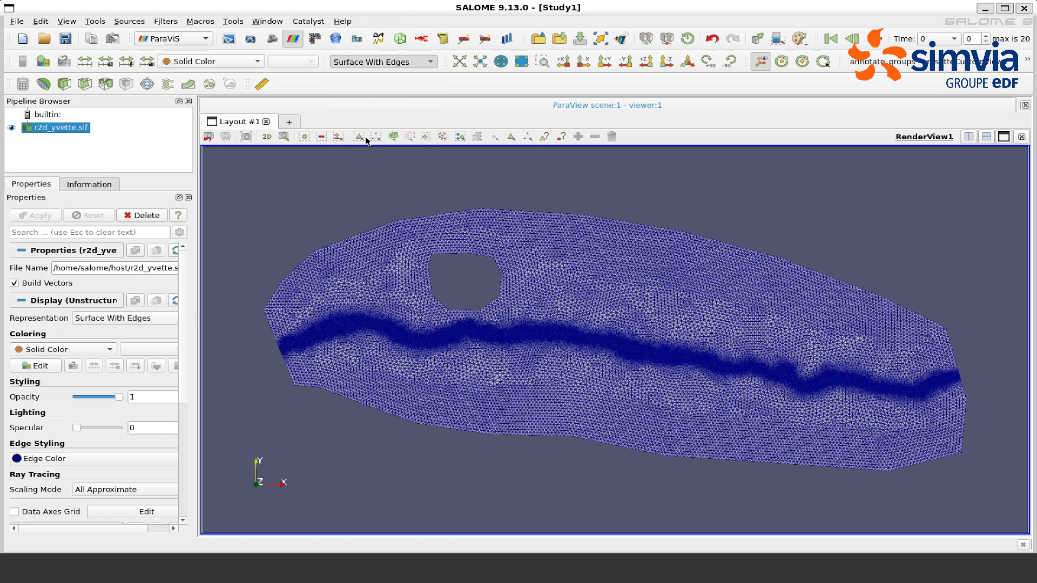
pyautogui.click(246, 62)
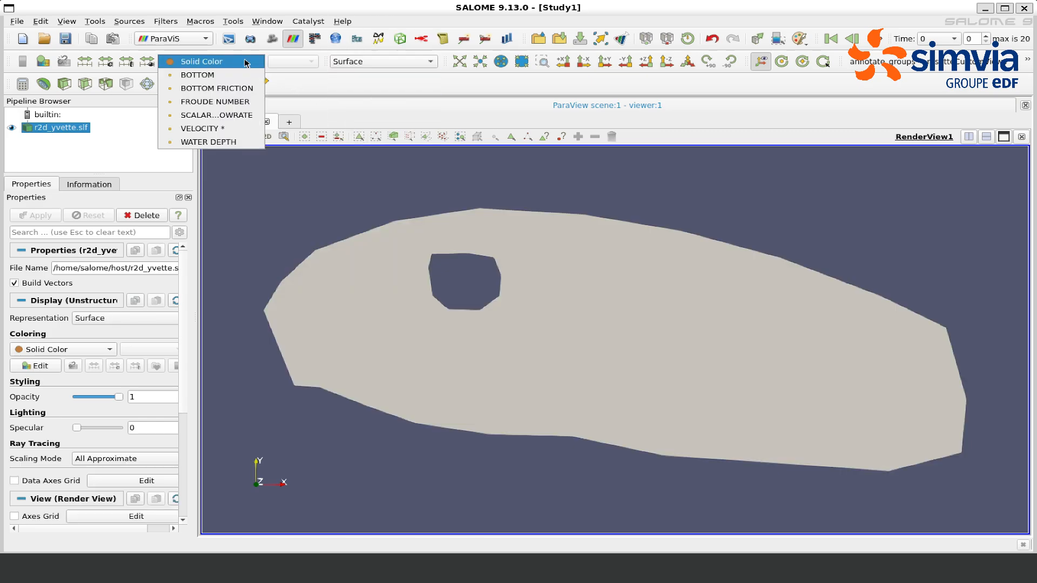
pyautogui.click(238, 142)
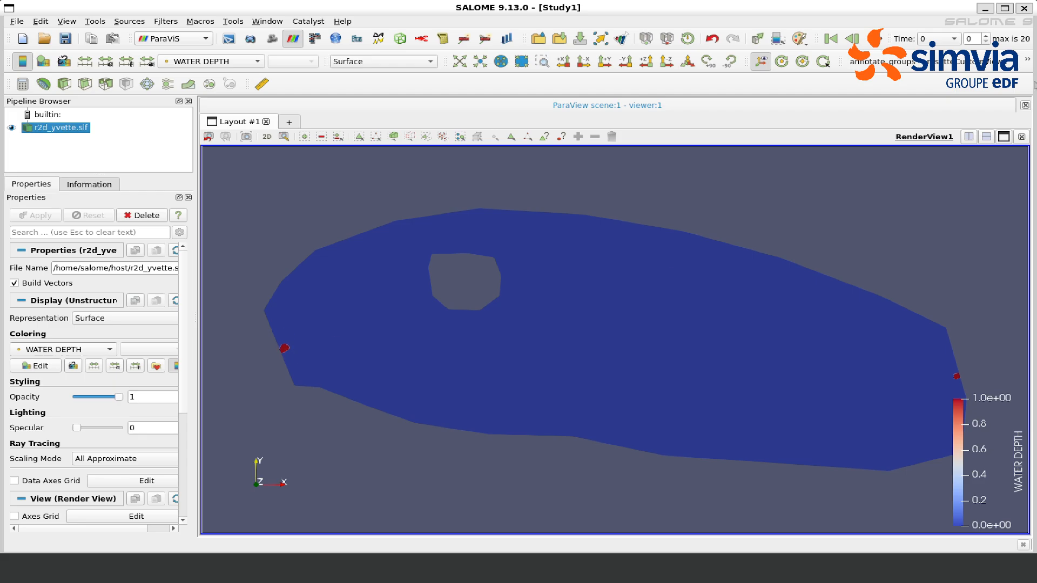
# Step: Move the time and playback controls to the lower toolbar row and play the water depth animation
pyautogui.moveTo(888, 40); pyautogui.dragTo(885, 87)
pyautogui.moveTo(834, 39); pyautogui.dragTo(756, 125)
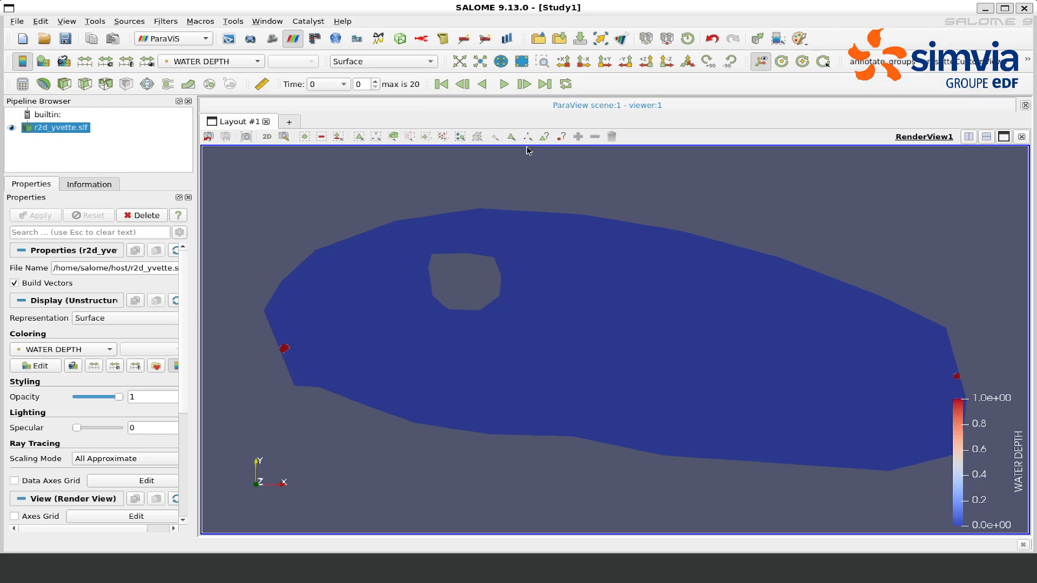
pyautogui.click(503, 85)
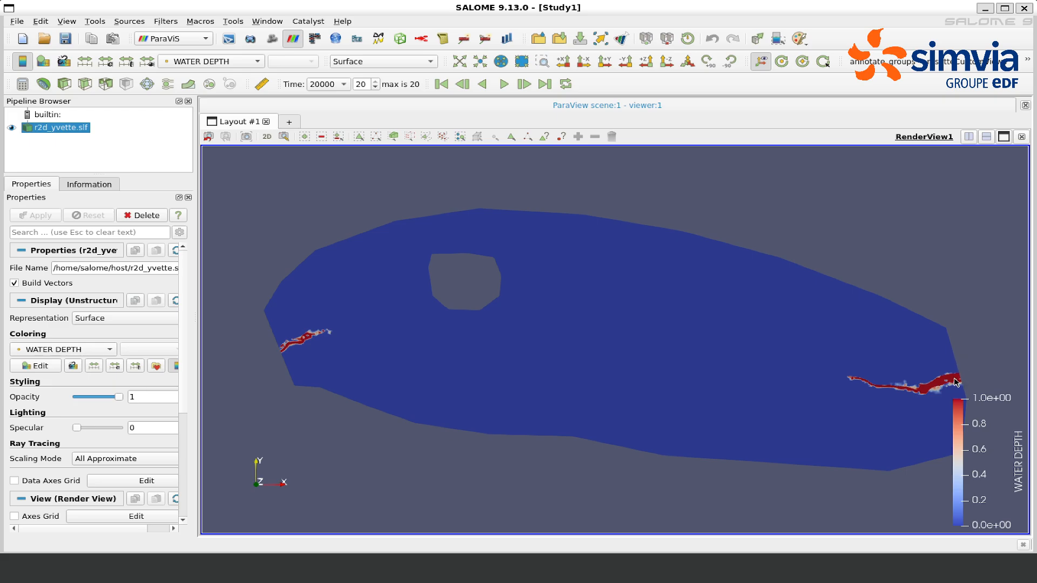
pyautogui.moveTo(956, 382); pyautogui.dragTo(977, 363)
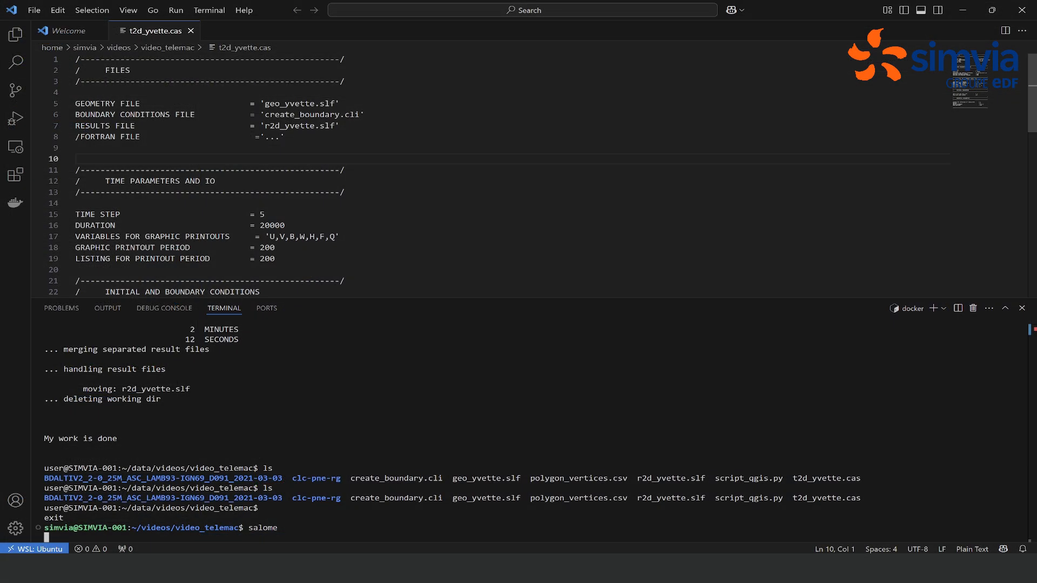
# Step: Switch to VS Code and append S to VARIABLES FOR GRAPHIC PRINTOUTS in t2d_yvette.cas
pyautogui.click(335, 237)
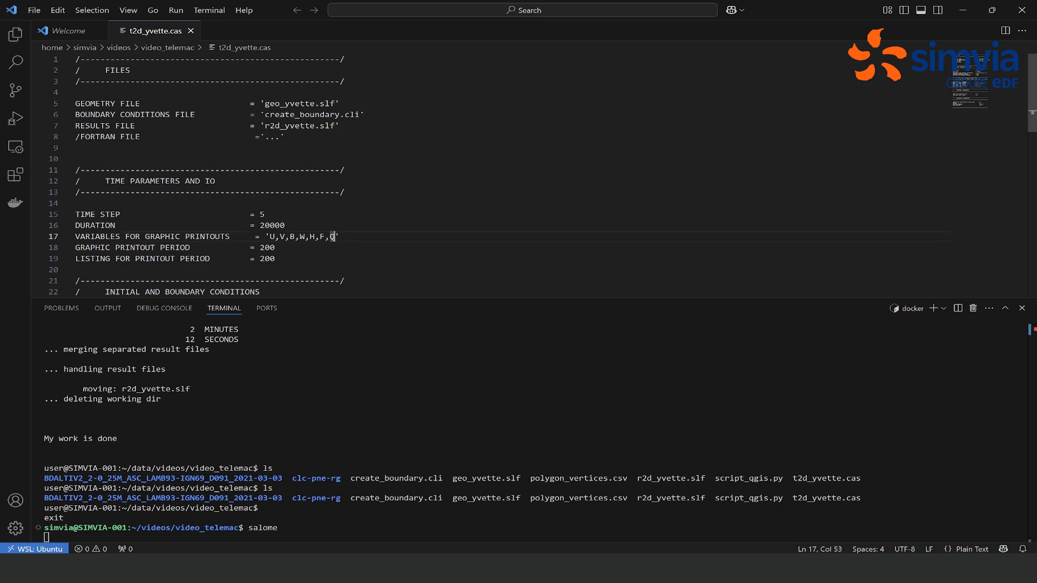
pyautogui.write(',S')
pyautogui.click(175, 237)
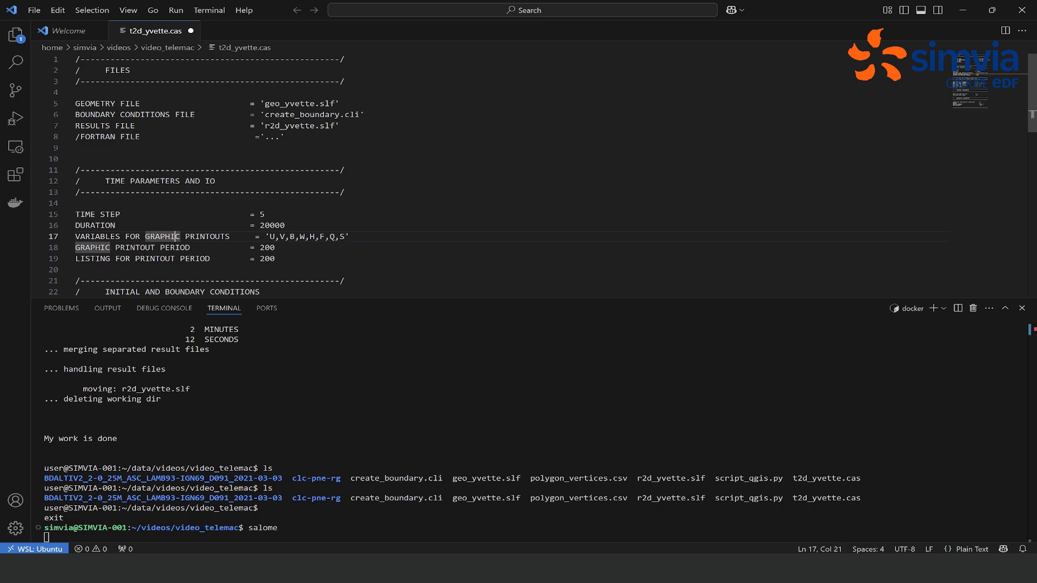
pyautogui.click(340, 236)
pyautogui.press('Right')
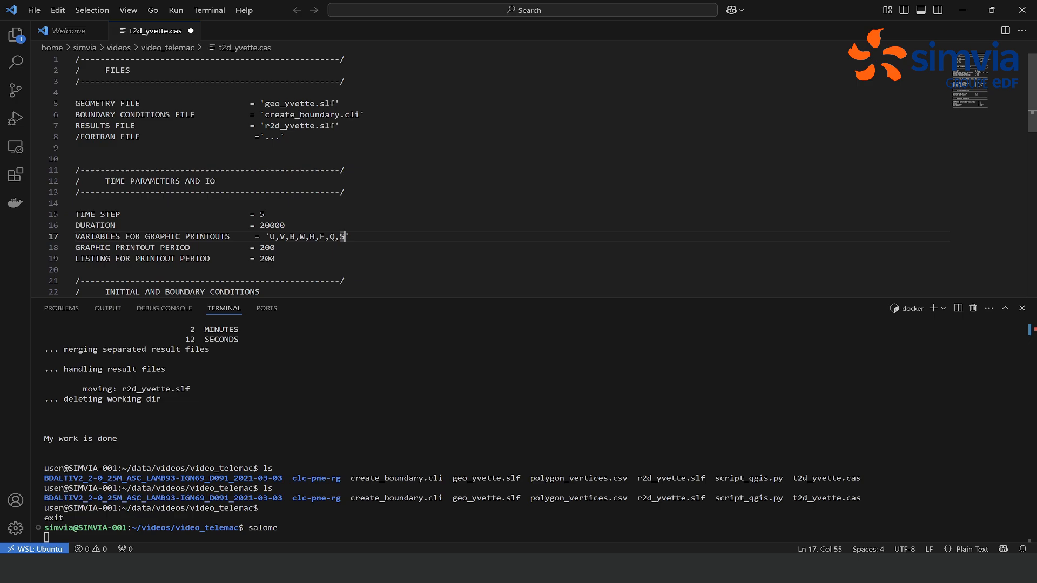
# Step: Change the second value of PRESCRIBED FLOWRATES to 5
pyautogui.scroll(-5, 529, 176)
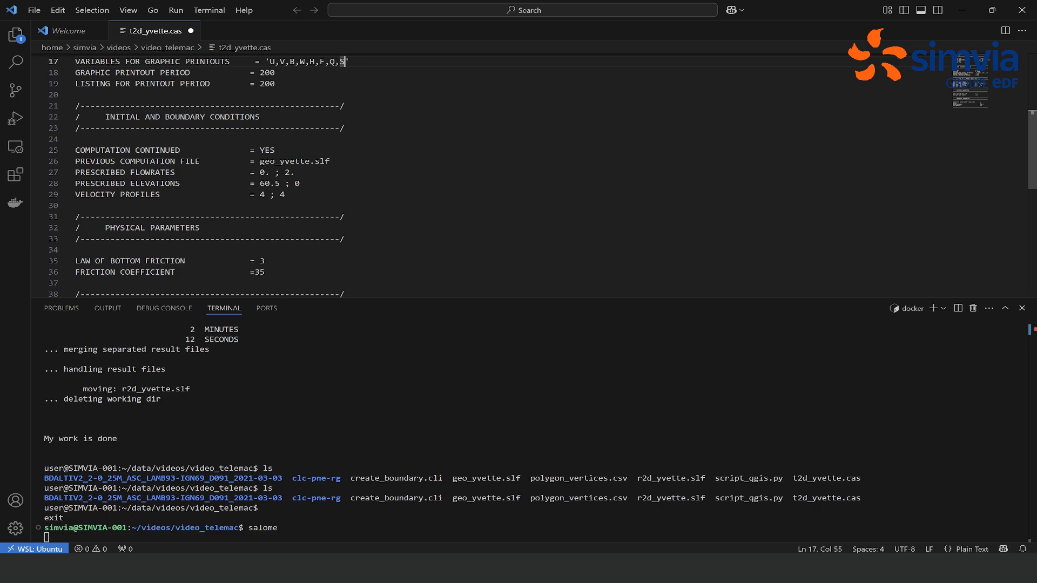
pyautogui.moveTo(290, 172); pyautogui.dragTo(285, 173)
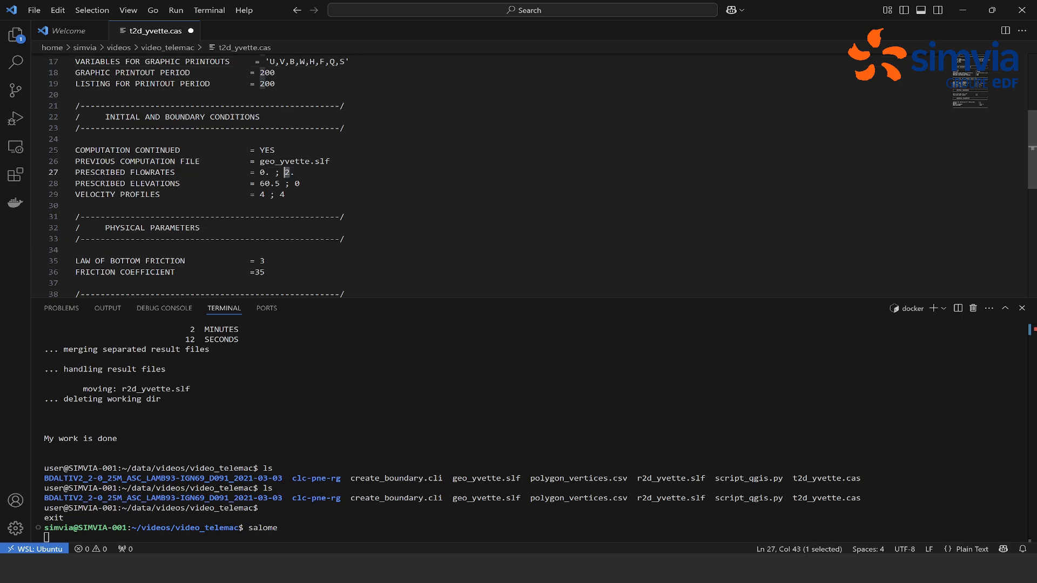
pyautogui.press('Delete')
pyautogui.write('5')
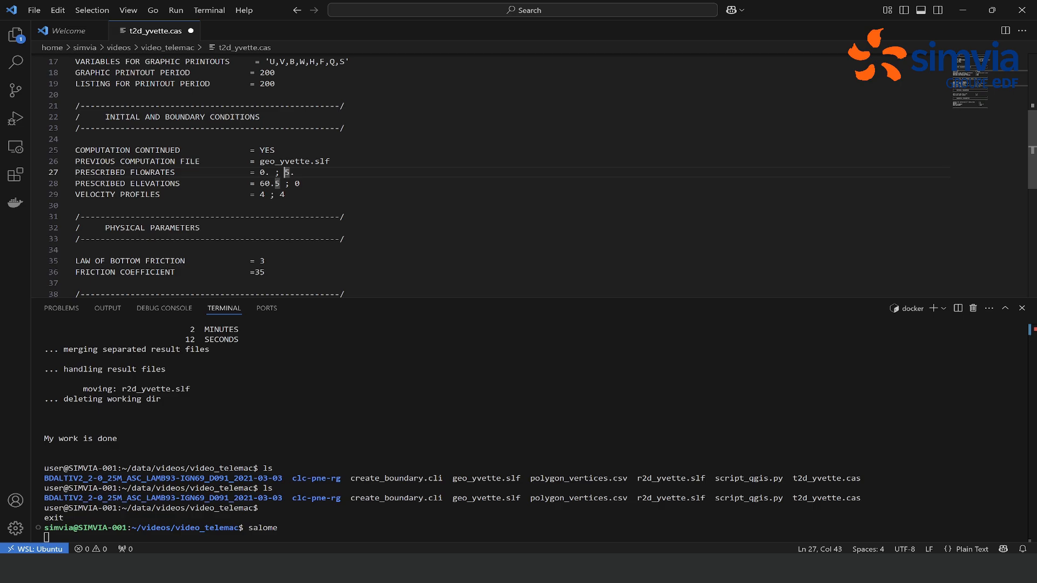
pyautogui.moveTo(259, 184); pyautogui.dragTo(280, 184)
pyautogui.click(275, 217)
# Step: Set the simulation DURATION to 100000 and save the case file
pyautogui.scroll(4, 275, 217)
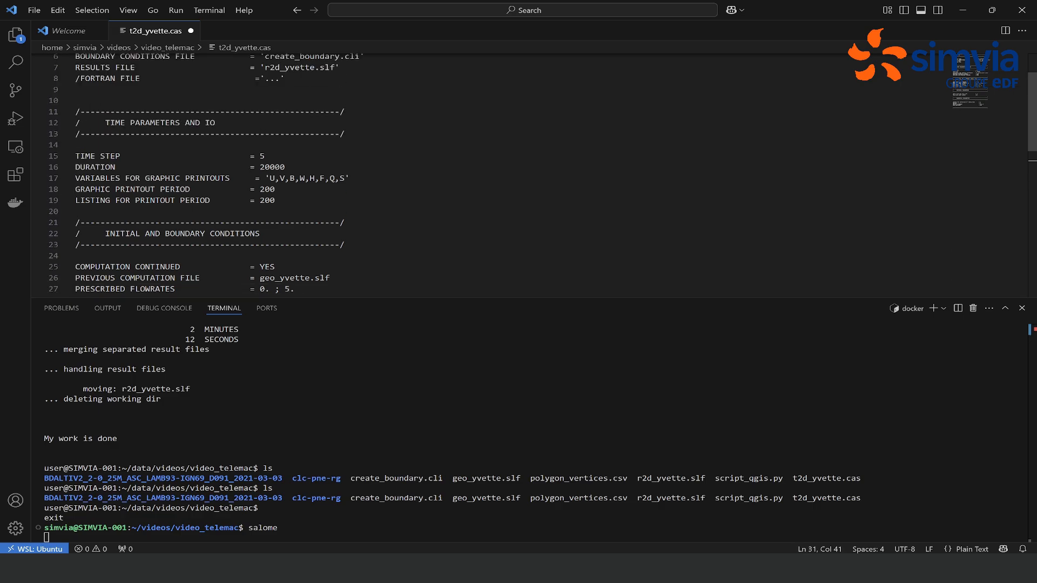
pyautogui.doubleClick(272, 167)
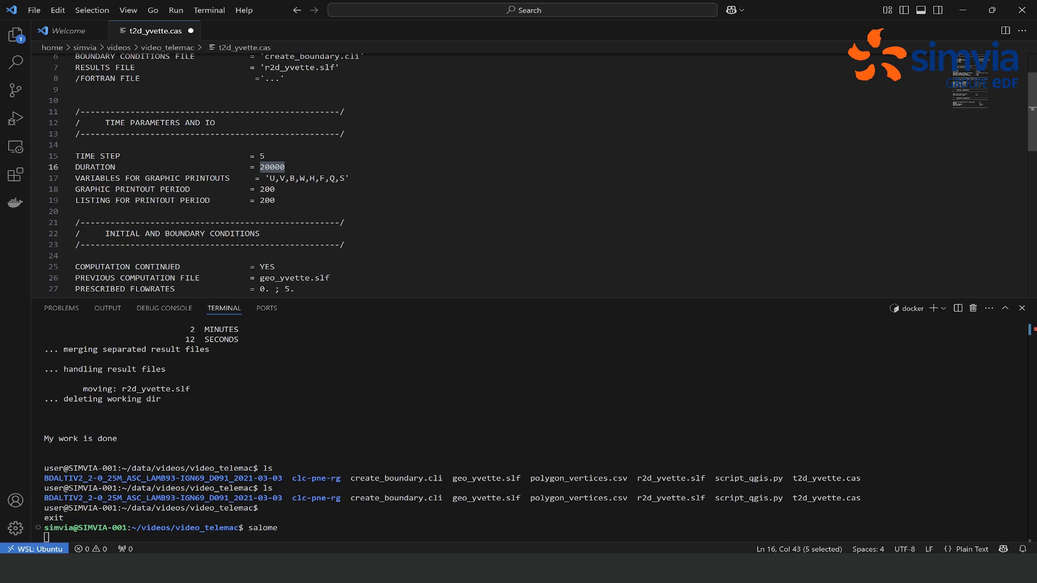
pyautogui.click(265, 167)
pyautogui.hotkey('shift', 'Left')
pyautogui.write('10')
pyautogui.press('Right')
pyautogui.press('Up')
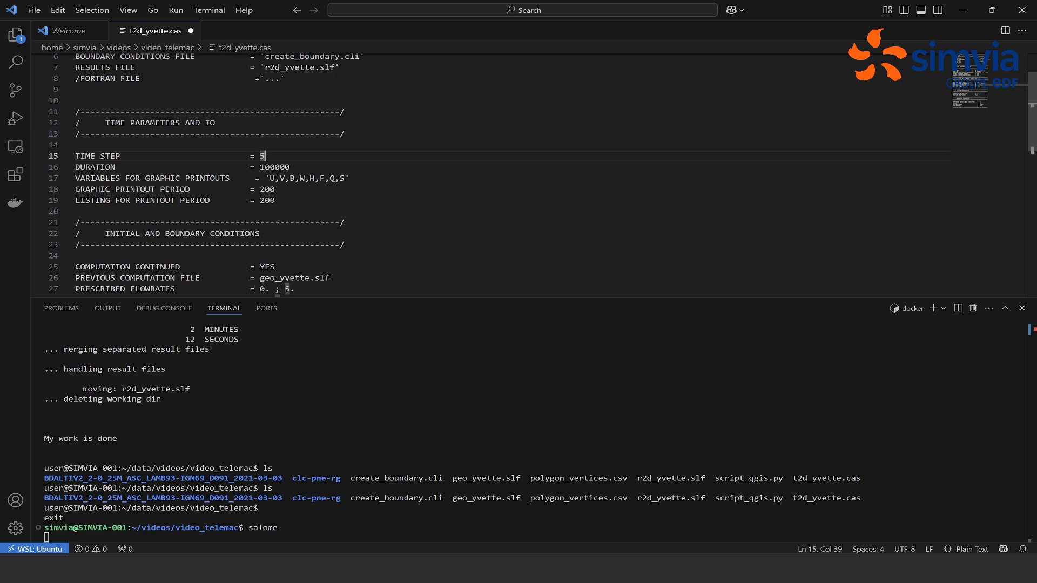
pyautogui.scroll(2, 486, 176)
pyautogui.scroll(-4, 487, 175)
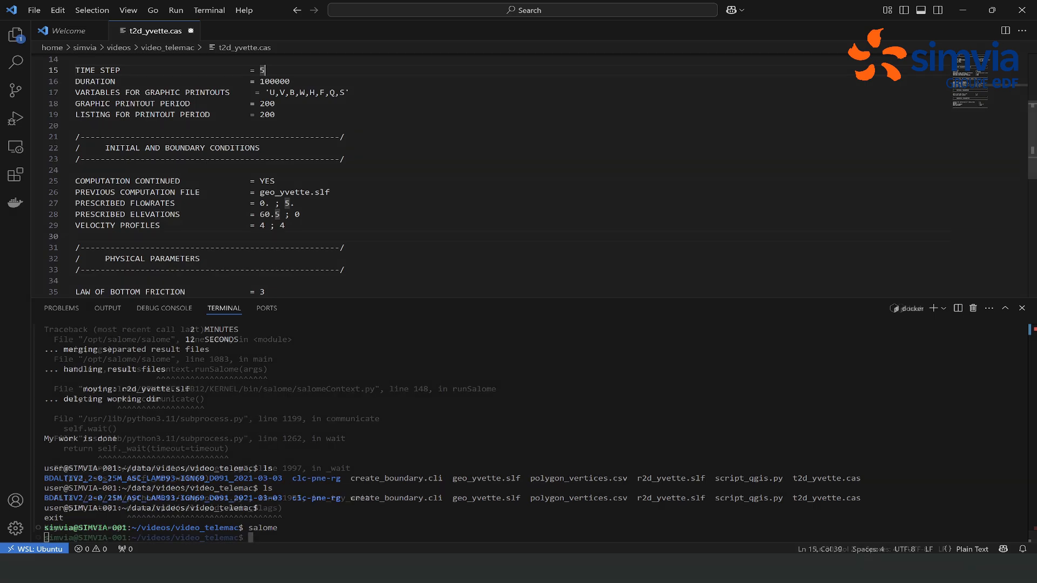
# Step: Interrupt the running SALOME process in the terminal and start the TELEMAC container with open_telemac
pyautogui.hotkey('ctrl', 'c')
pyautogui.write('open_tele')
pyautogui.write('mac')
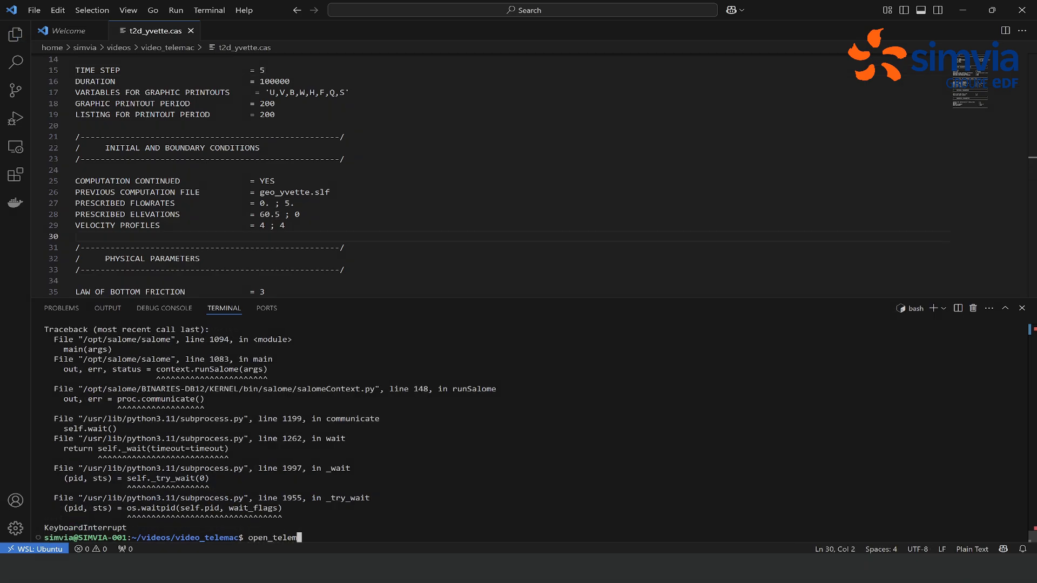
pyautogui.press('Return')
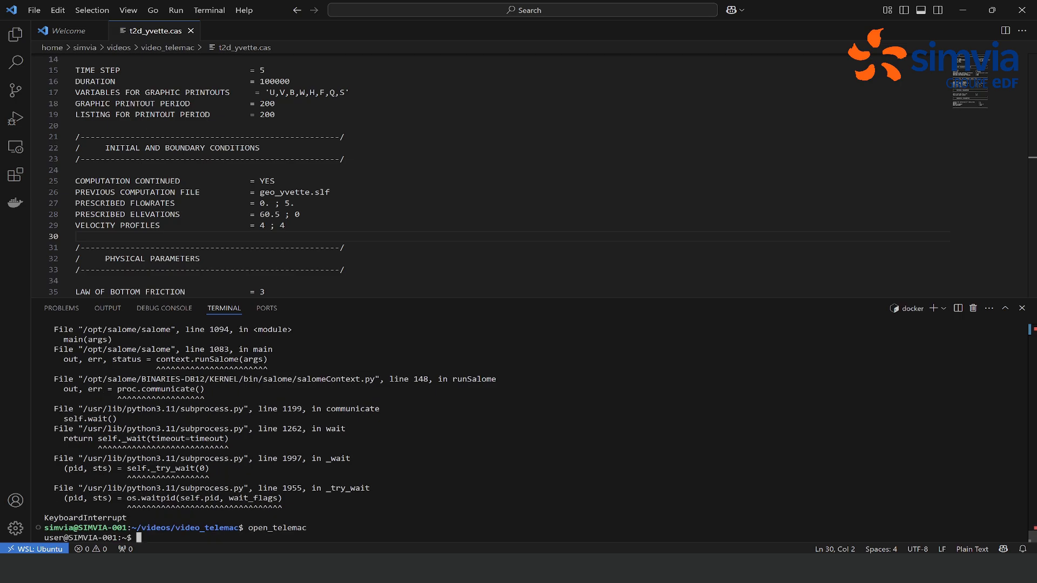
# Step: Change to the data/videos/video_telemac directory in the container and list its files
pyautogui.write('cd data/')
pyautogui.press('Return')
pyautogui.write('ls')
pyautogui.press('Return')
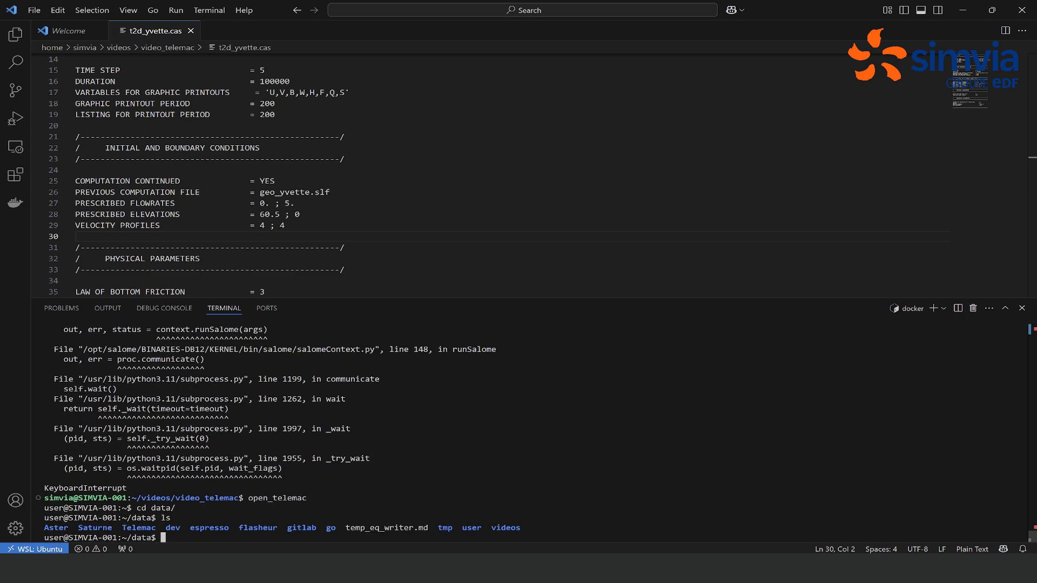
pyautogui.write('cd videos/video_te')
pyautogui.press('Tab')
pyautogui.press('Return')
pyautogui.write('ls')
pyautogui.press('Return')
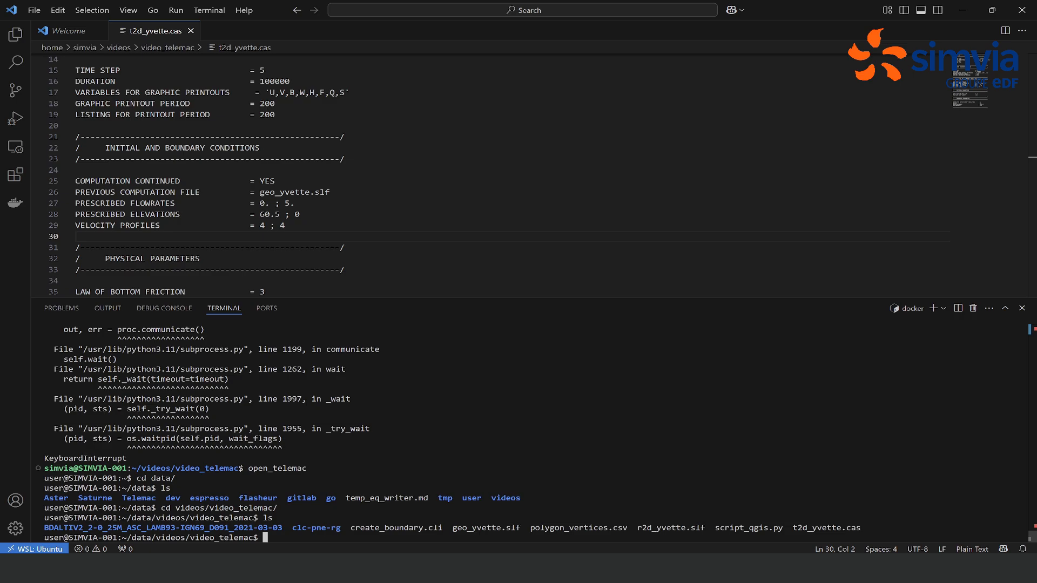
# Step: Run the simulation with /opt/open_telemac/scripts/python3/telemac2d.py on t2d_yvette.cas in the container terminal
pyautogui.write('/opt/op')
pyautogui.press('Tab')
pyautogui.write('t')
pyautogui.press('BackSpace')
pyautogui.write('sc')
pyautogui.press('Tab')
pyautogui.write('p')
pyautogui.press('Tab')
pyautogui.write('tele')
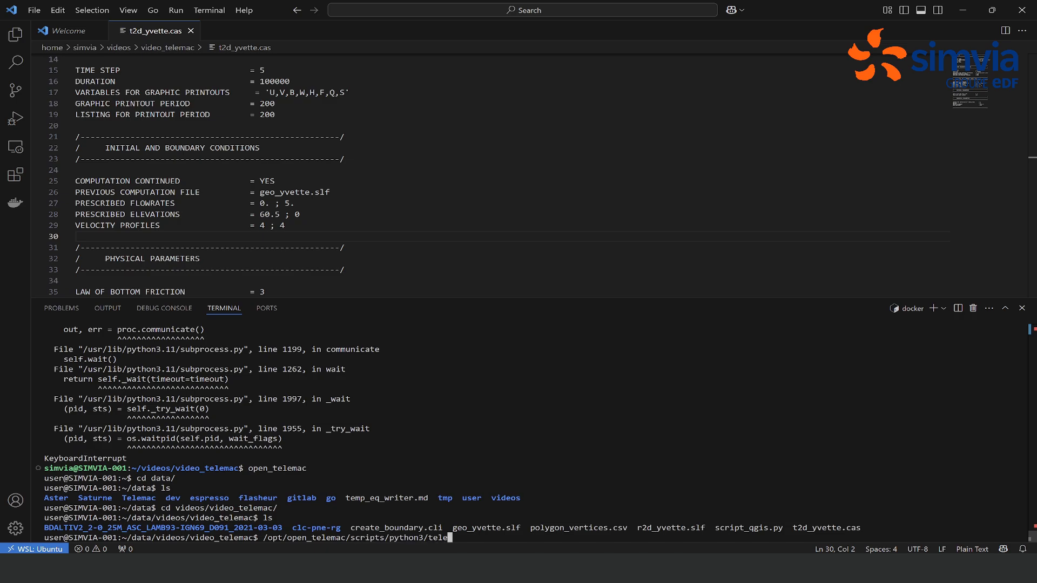
pyautogui.write('mac2')
pyautogui.press('Tab')
pyautogui.write('t2')
pyautogui.press('Tab')
pyautogui.press('Return')
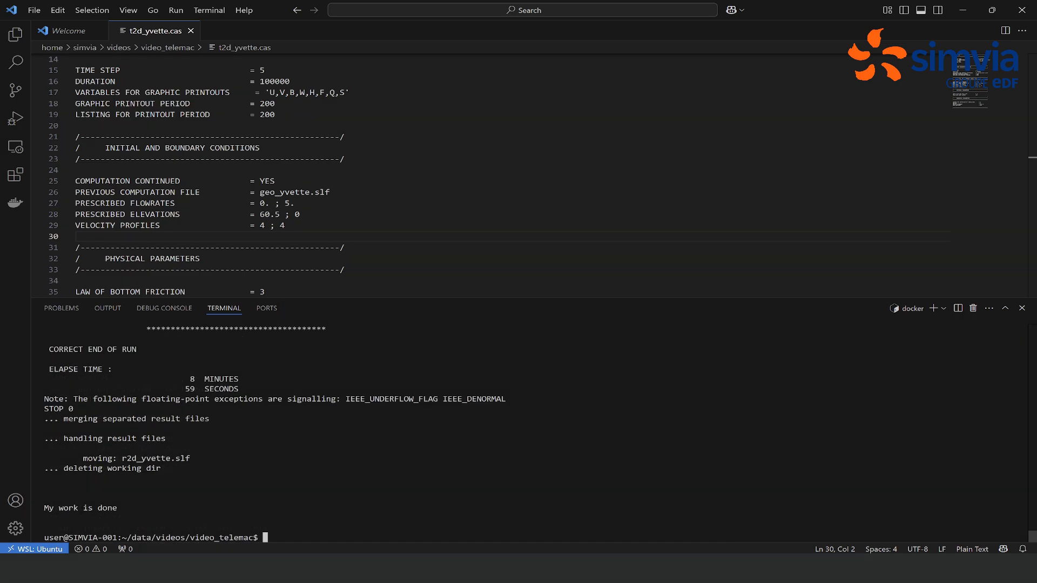
# Step: List the working directory's files and check the current and old r2d_yvette result files
pyautogui.write('ls')
pyautogui.press('Return')
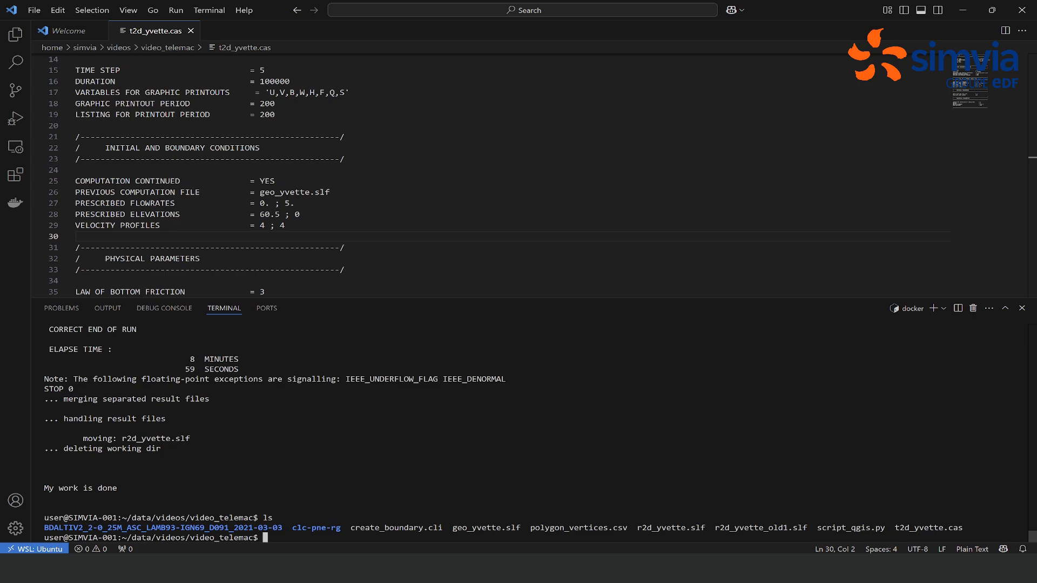
pyautogui.moveTo(646, 528); pyautogui.dragTo(788, 528)
pyautogui.click(695, 528)
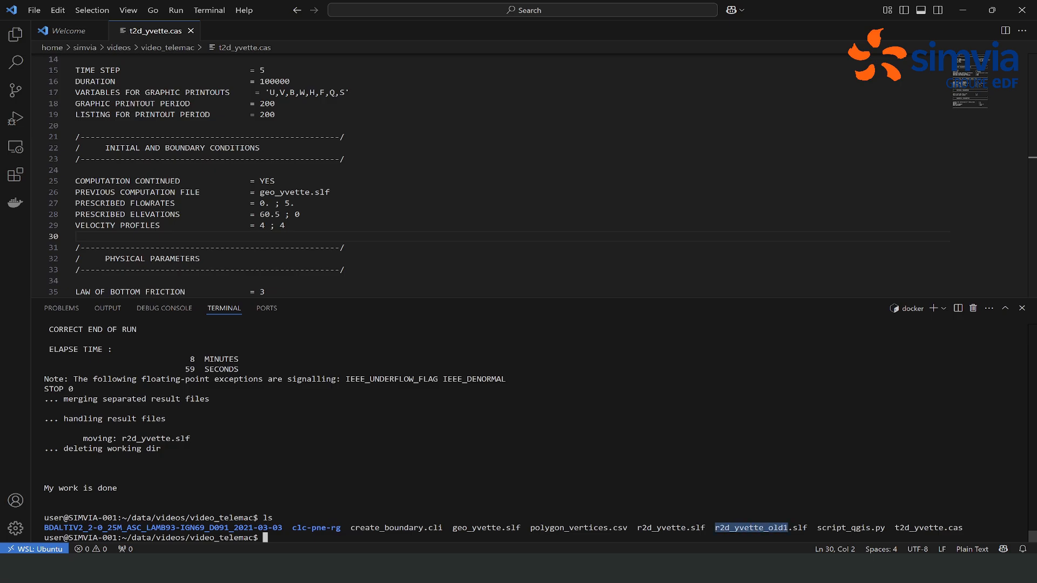
pyautogui.hotkey('ctrl', 'c')
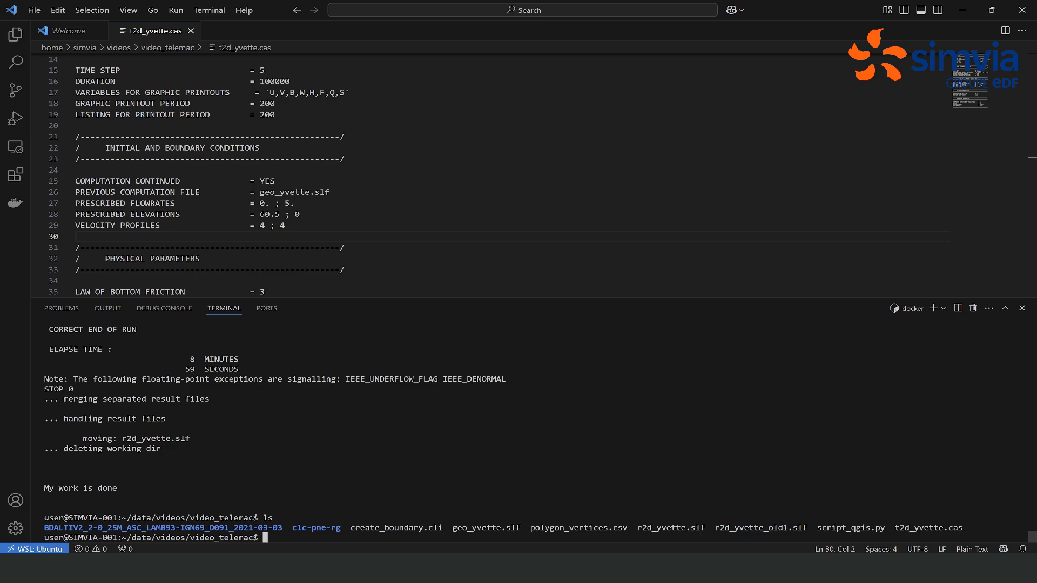
# Step: Launch SALOME from a new terminal and activate its ParaViS module
pyautogui.click(933, 308)
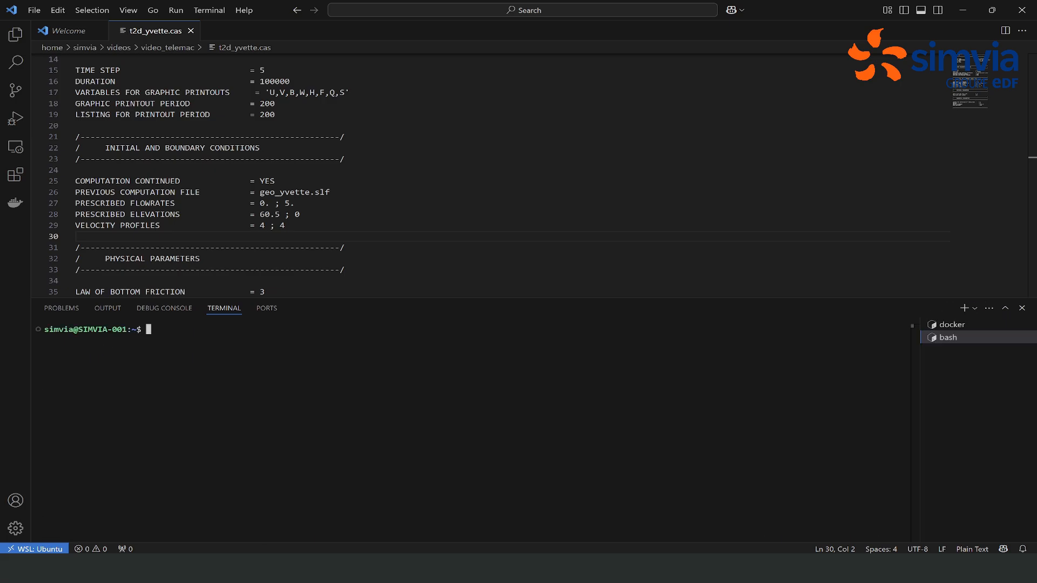
pyautogui.write('salome')
pyautogui.press('Return')
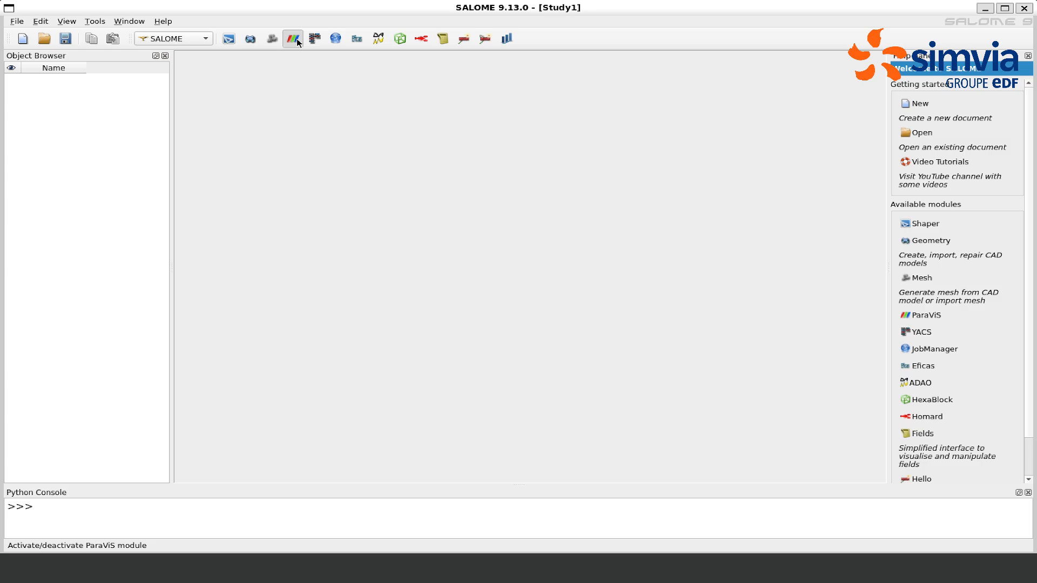
pyautogui.click(293, 37)
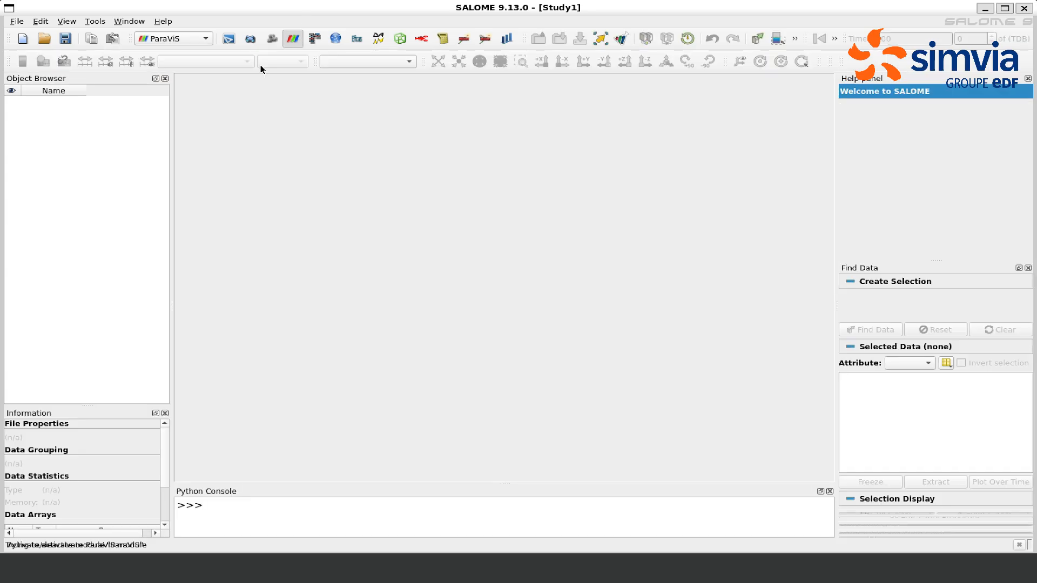
# Step: Open the r2d_yvette.slf result file from the video_telemac folder and load it into the render view
pyautogui.hotkey('ctrl', 'o')
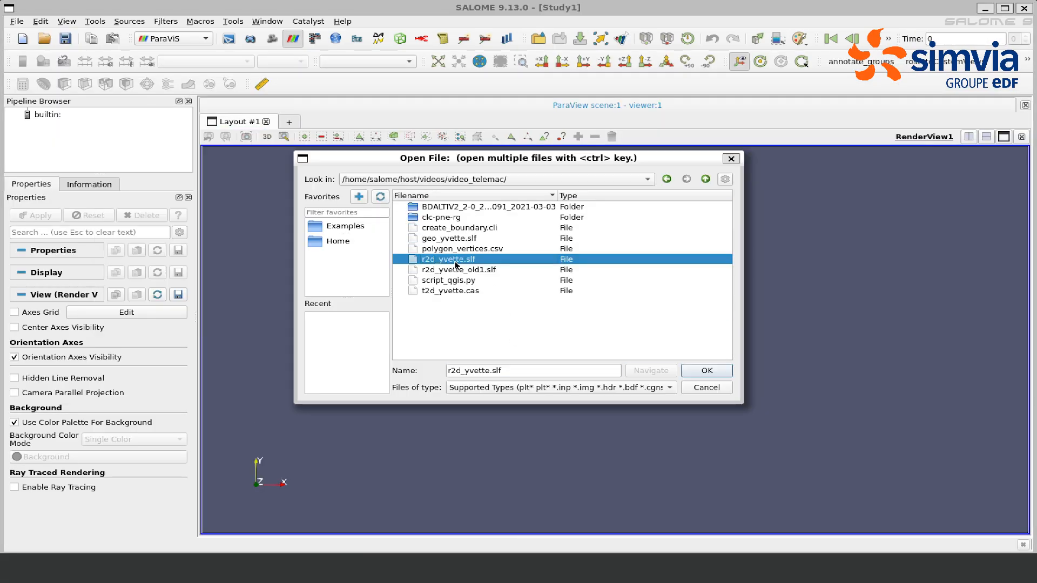
pyautogui.doubleClick(435, 265)
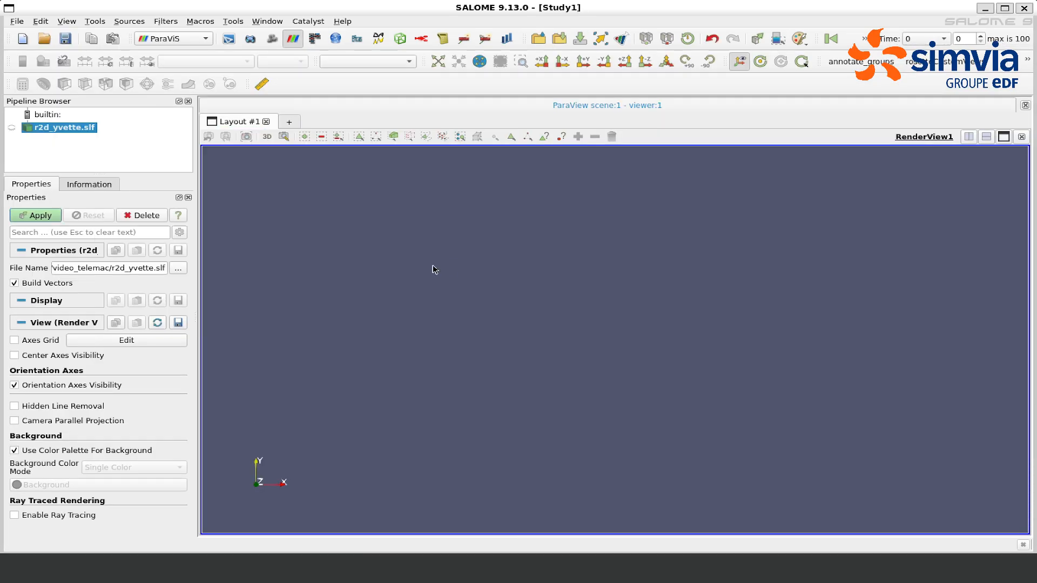
pyautogui.click(23, 216)
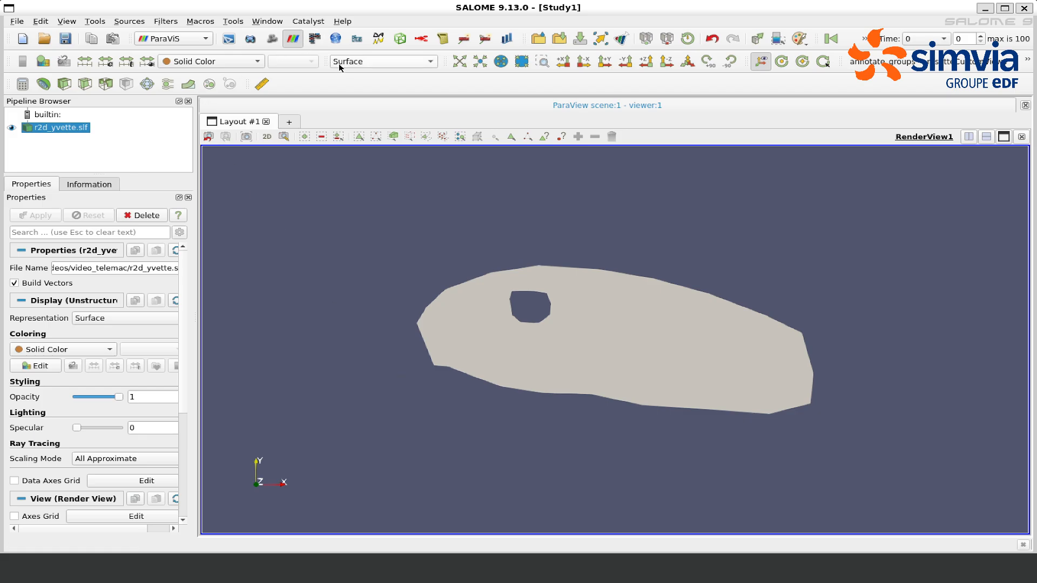
# Step: Color the mesh by WATER DEPTH, make the animation controls accessible and play all the time steps
pyautogui.click(233, 61)
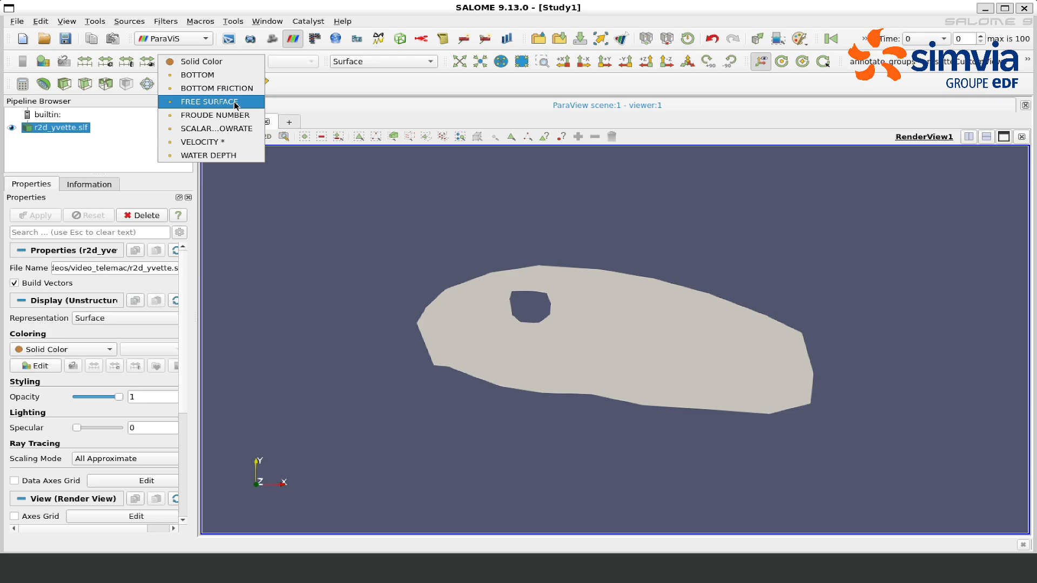
pyautogui.click(242, 156)
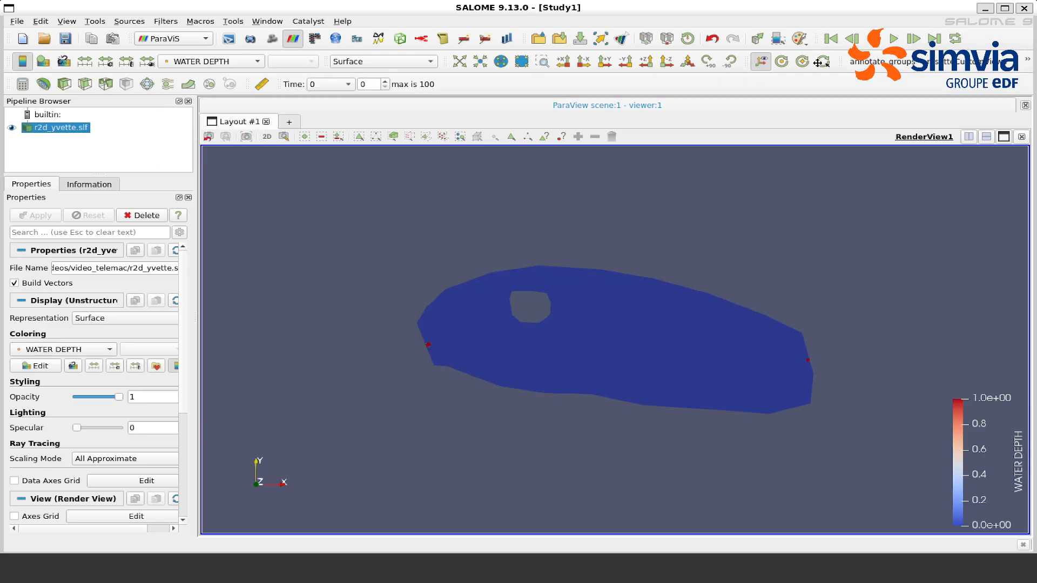
pyautogui.moveTo(823, 38); pyautogui.dragTo(690, 92)
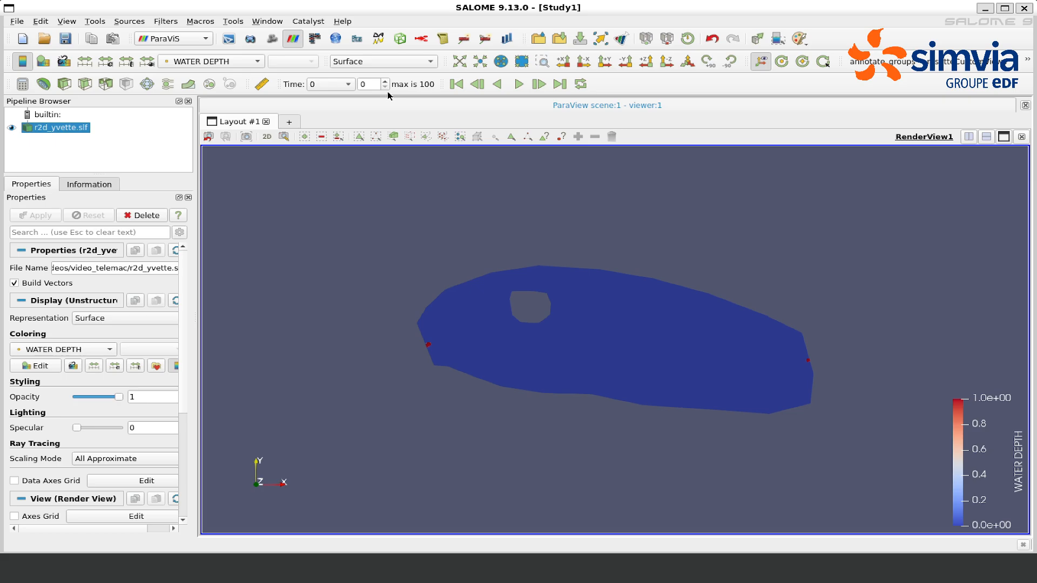
pyautogui.click(517, 93)
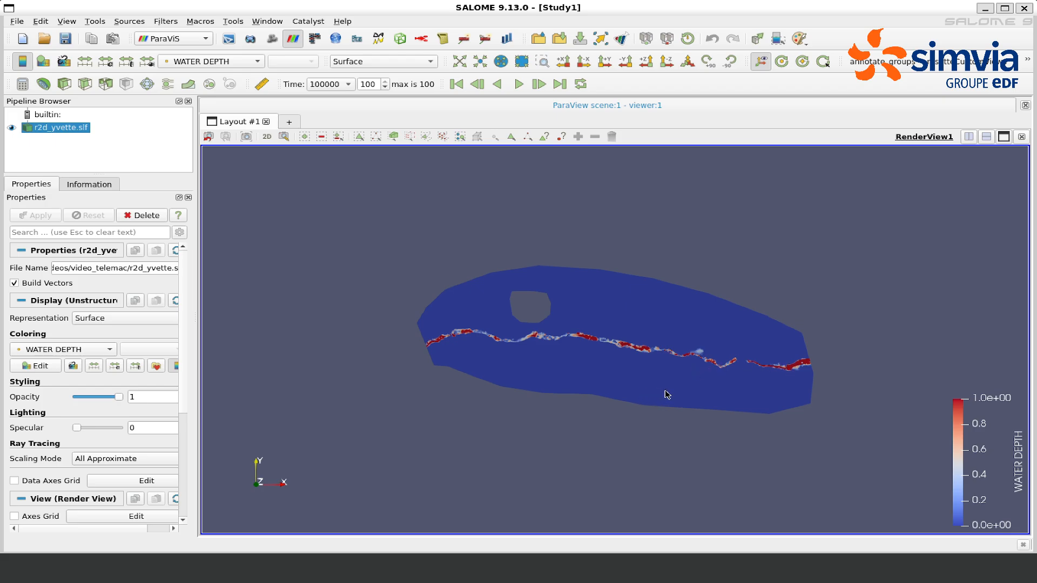
pyautogui.scroll(2, 668, 394)
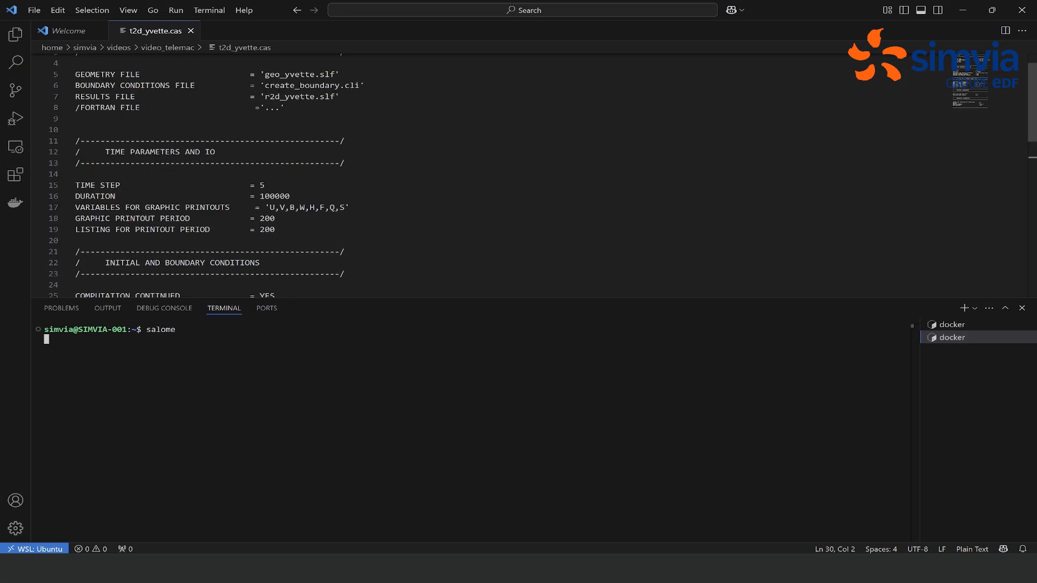
# Step: Switch to VS Code, set PREVIOUS COMPUTATION FILE to r2d_yvette.slf in t2d_yvette.cas and save it
pyautogui.scroll(-3, 486, 173)
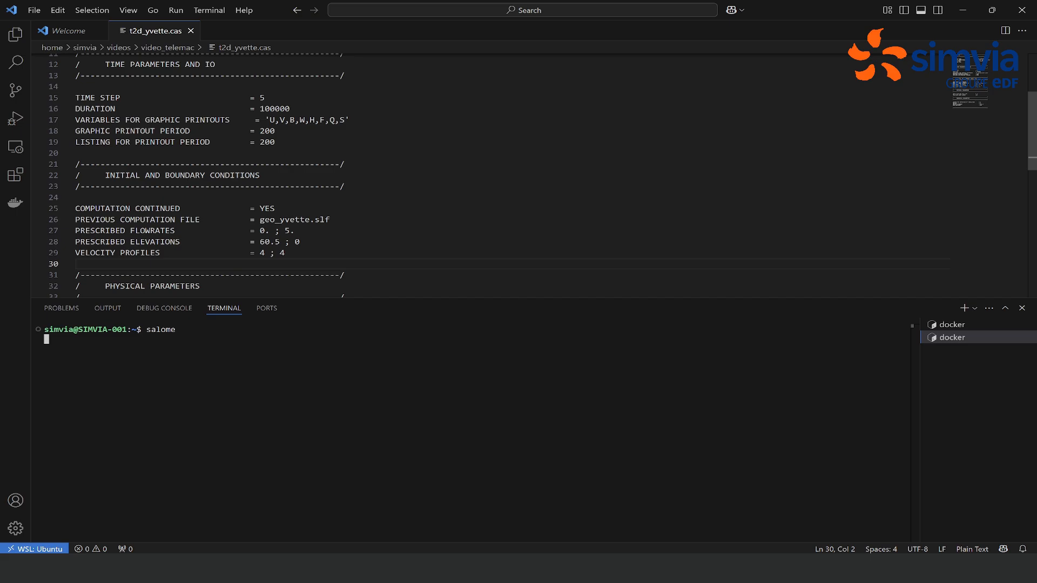
pyautogui.scroll(3, 486, 172)
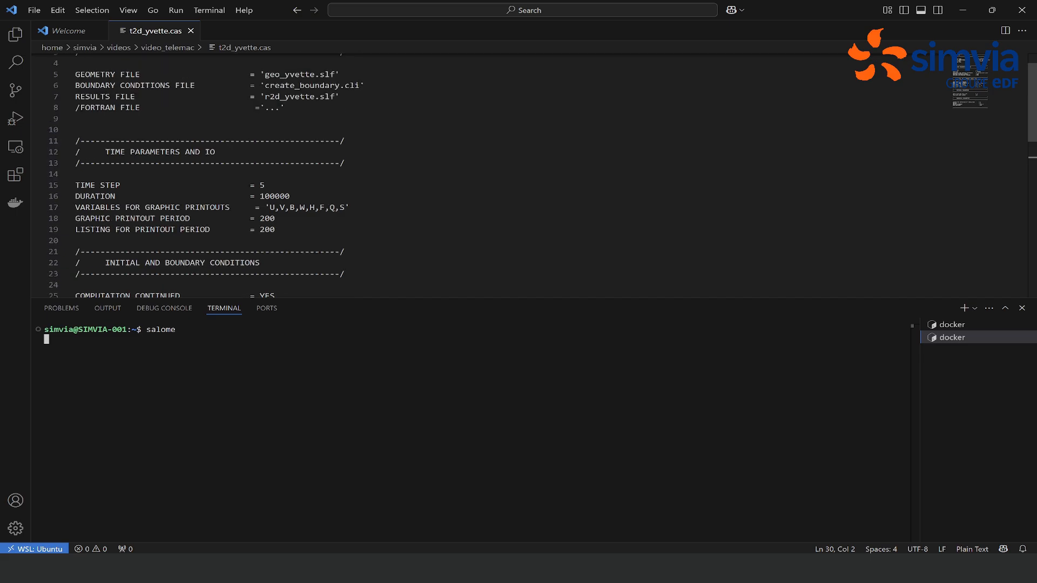
pyautogui.doubleClick(290, 97)
pyautogui.hotkey('ctrl', 'c')
pyautogui.scroll(-2, 290, 162)
pyautogui.doubleClick(286, 248)
pyautogui.hotkey('ctrl', 'v')
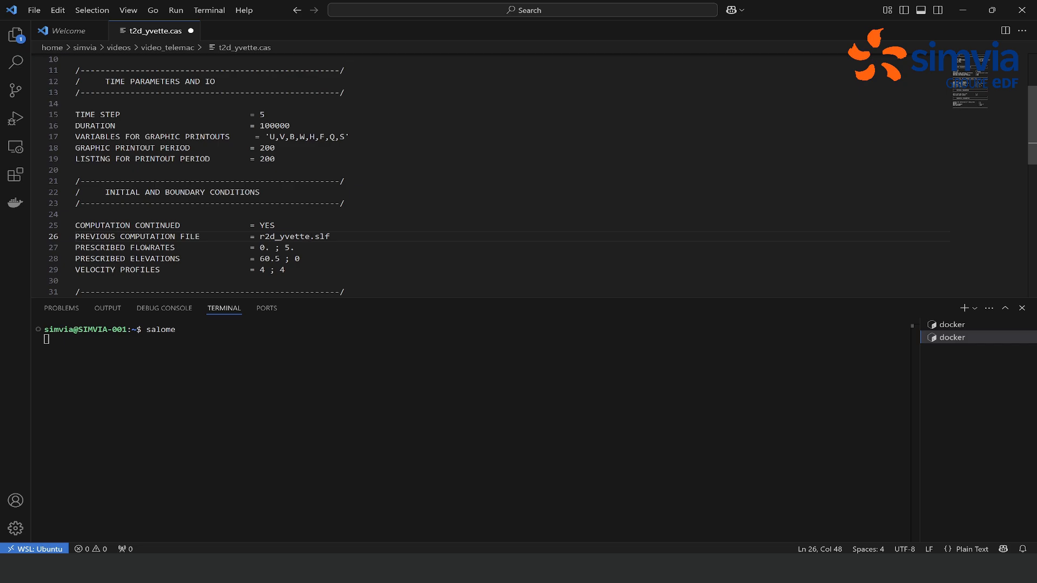
pyautogui.click(330, 237)
# Step: Return to the TELEMAC container terminal and run telemac2d.py on t2d_yvette.cas again
pyautogui.click(953, 327)
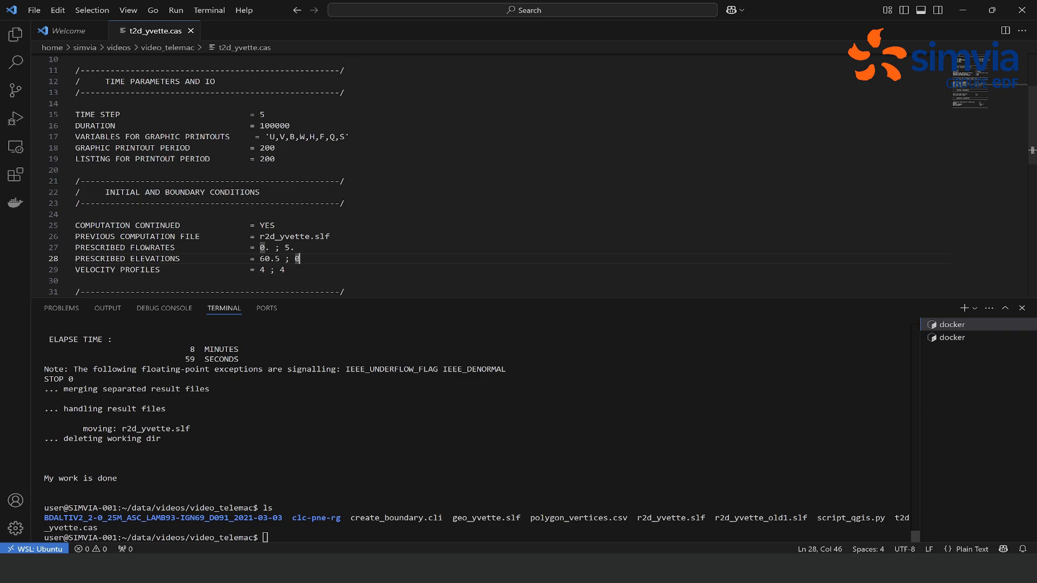
pyautogui.hotkey('ctrl', 'v')
pyautogui.write('telemac2d.py t2d_yvette.cas')
pyautogui.press('Return')
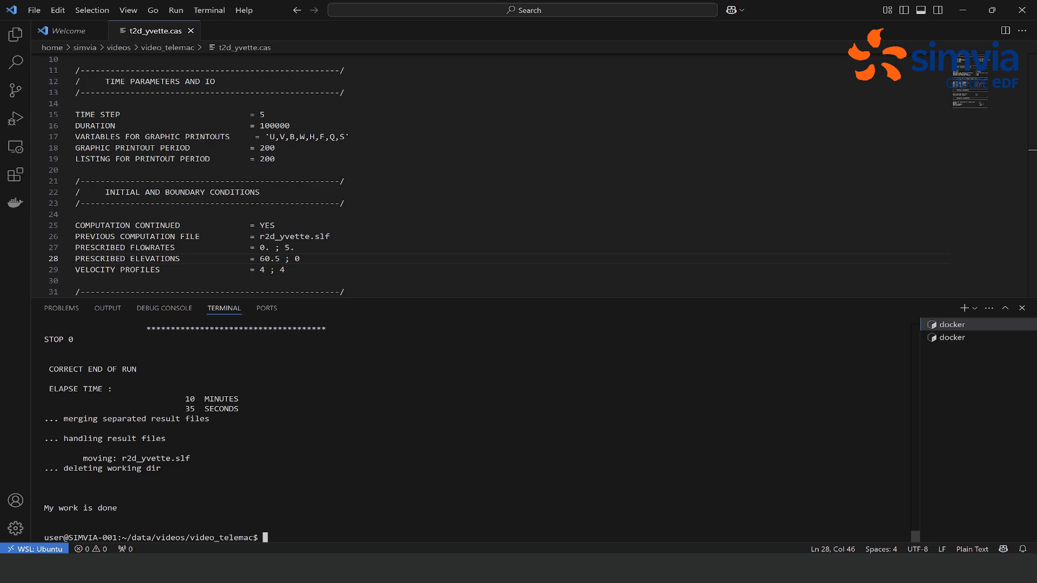
# Step: List the directory's files and compare the names of the new r2d_yvette result and its old versions
pyautogui.write('ls')
pyautogui.press('Return')
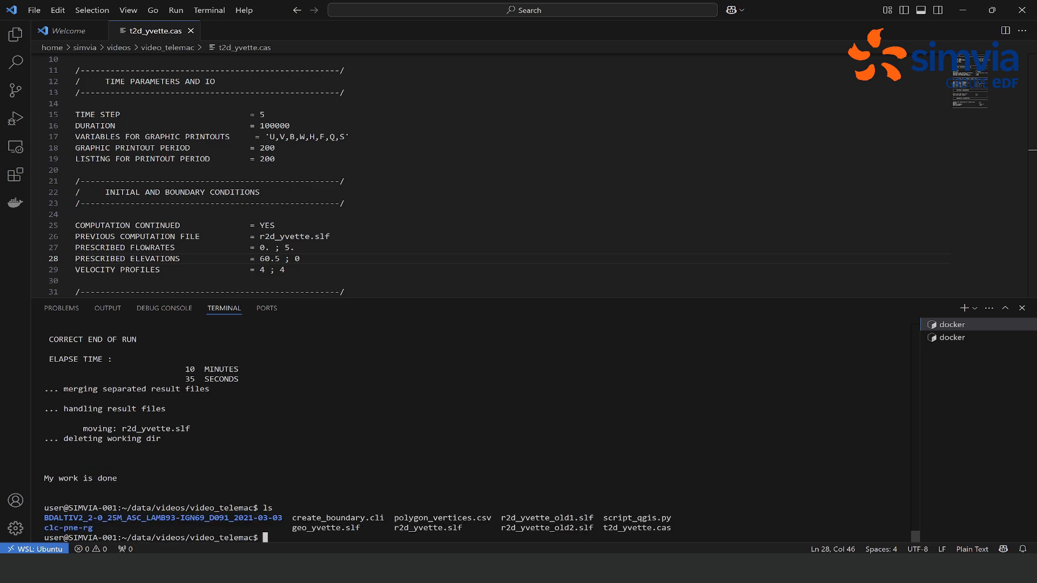
pyautogui.moveTo(395, 528); pyautogui.dragTo(564, 518)
pyautogui.click(458, 529)
pyautogui.moveTo(501, 528); pyautogui.dragTo(531, 528)
pyautogui.click(531, 528)
# Step: Switch to SALOME, reload the r2d_yvette.slf results from disk and play the time animation
pyautogui.click(957, 345)
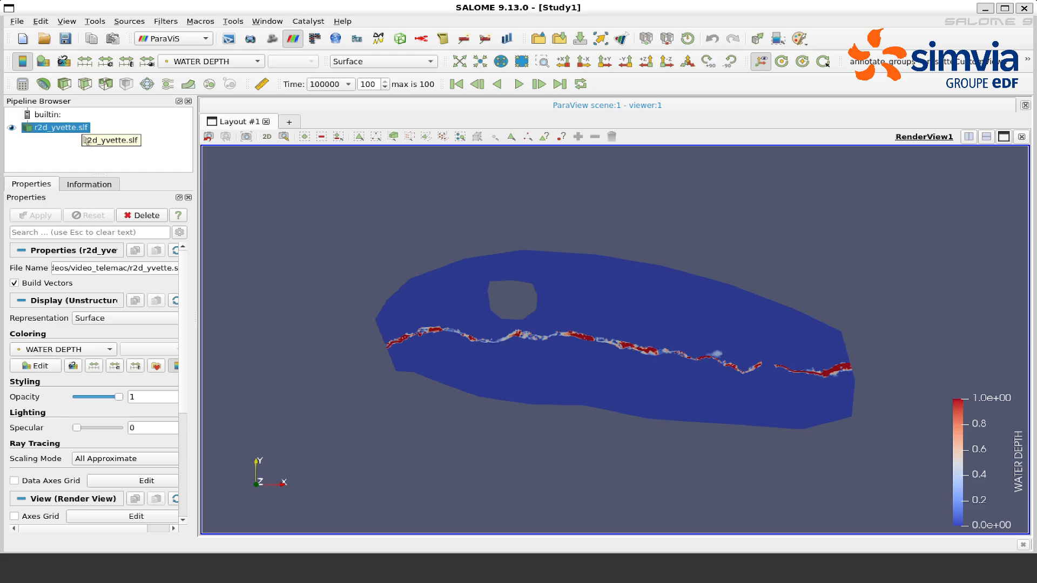
pyautogui.rightClick(51, 129)
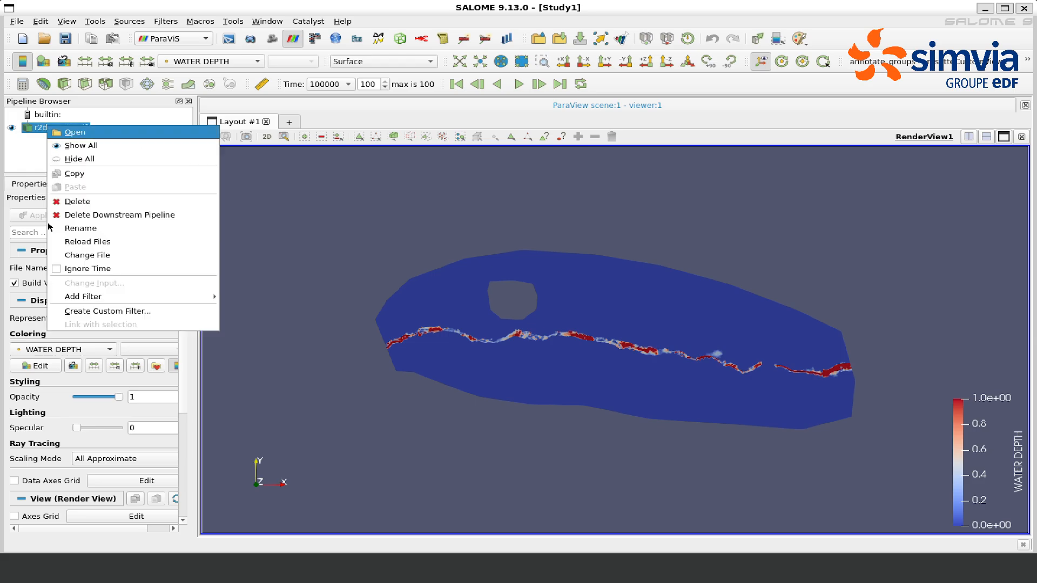
pyautogui.click(75, 242)
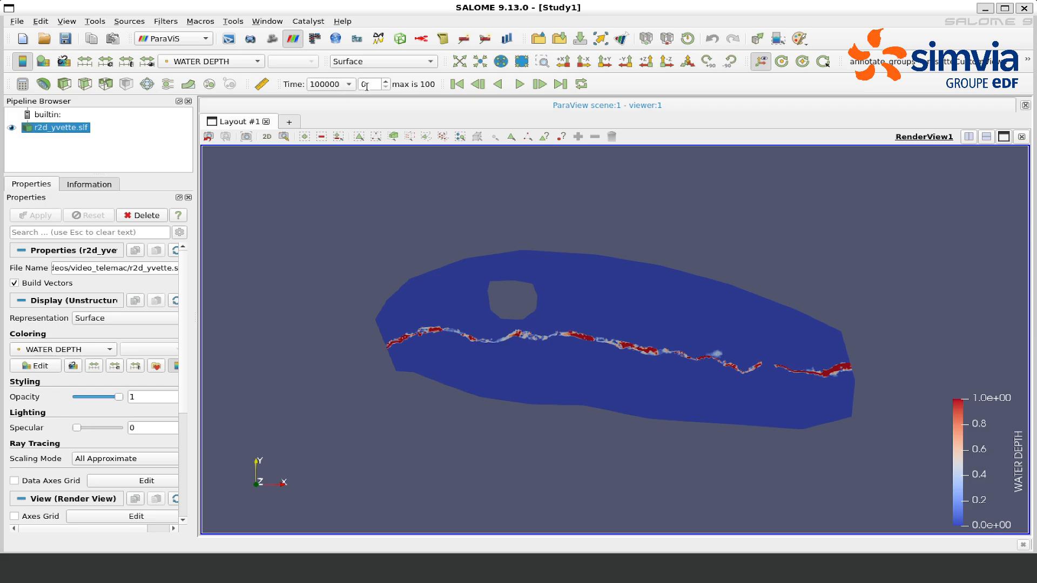
pyautogui.click(516, 89)
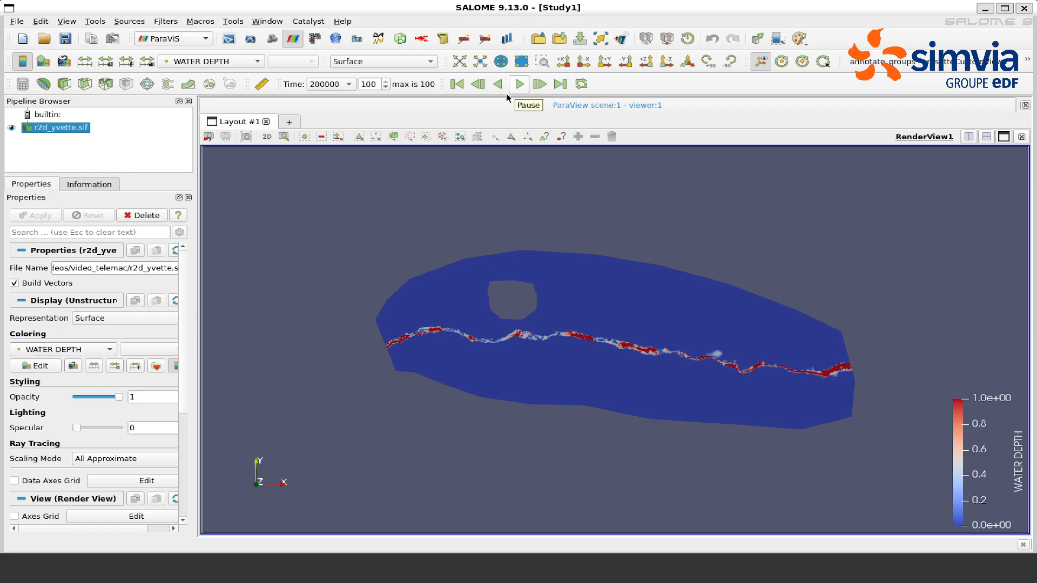
# Step: Rescale the WATER DEPTH colors to the data range, then hide and show r2d_yvette.slf again
pyautogui.click(88, 65)
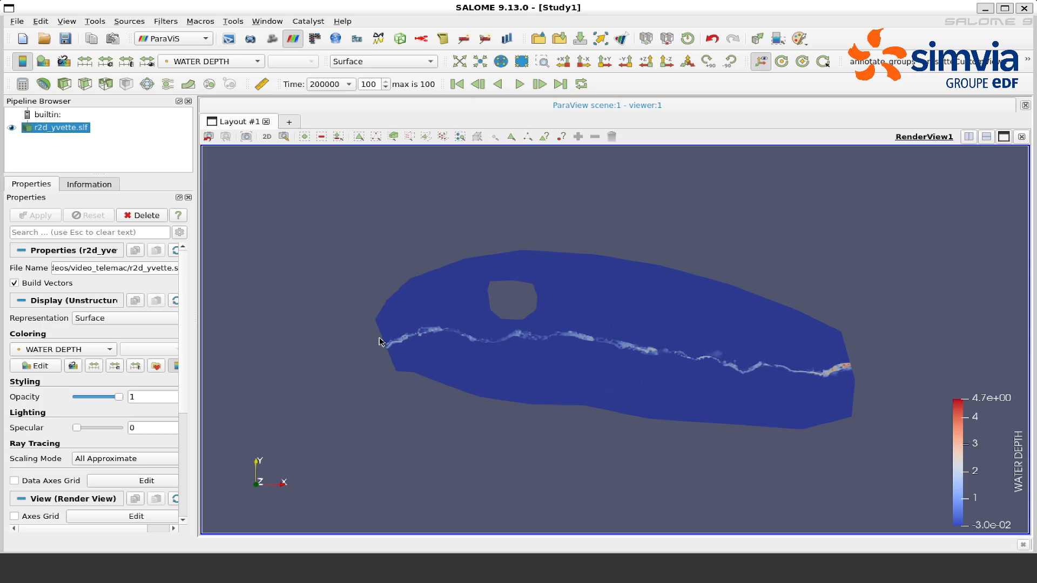
pyautogui.click(11, 128)
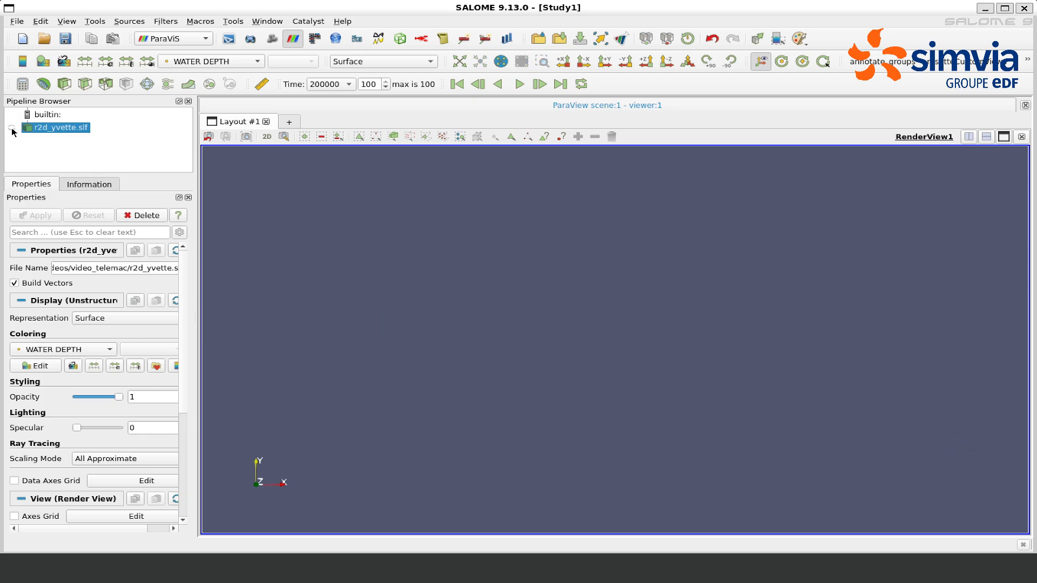
pyautogui.click(11, 128)
# Step: Apply a Warp By Scalar filter to r2d_yvette.slf, using BOTTOM as the scalar and a scale factor of 1
pyautogui.click(169, 24)
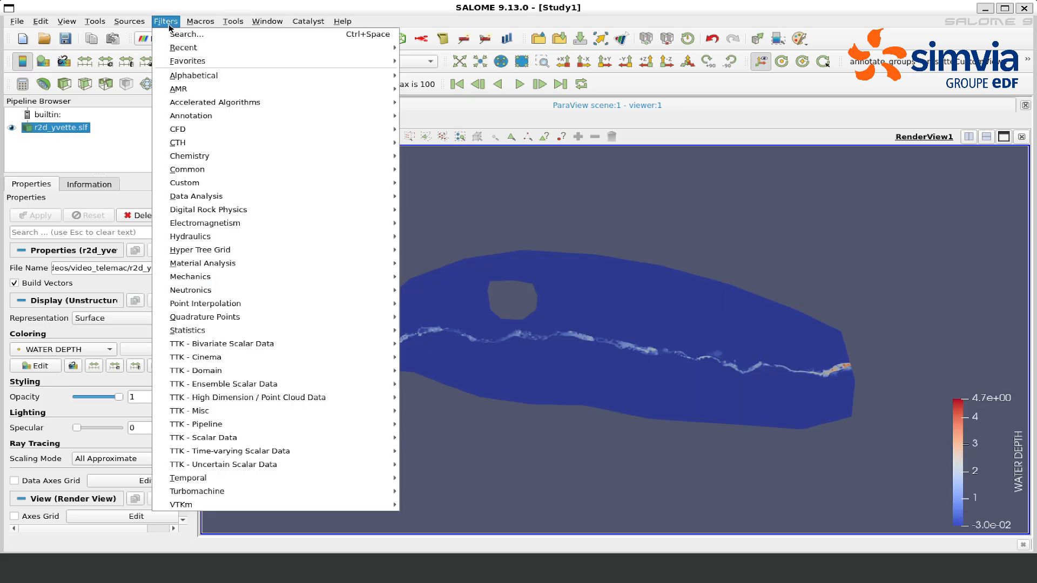
pyautogui.click(173, 35)
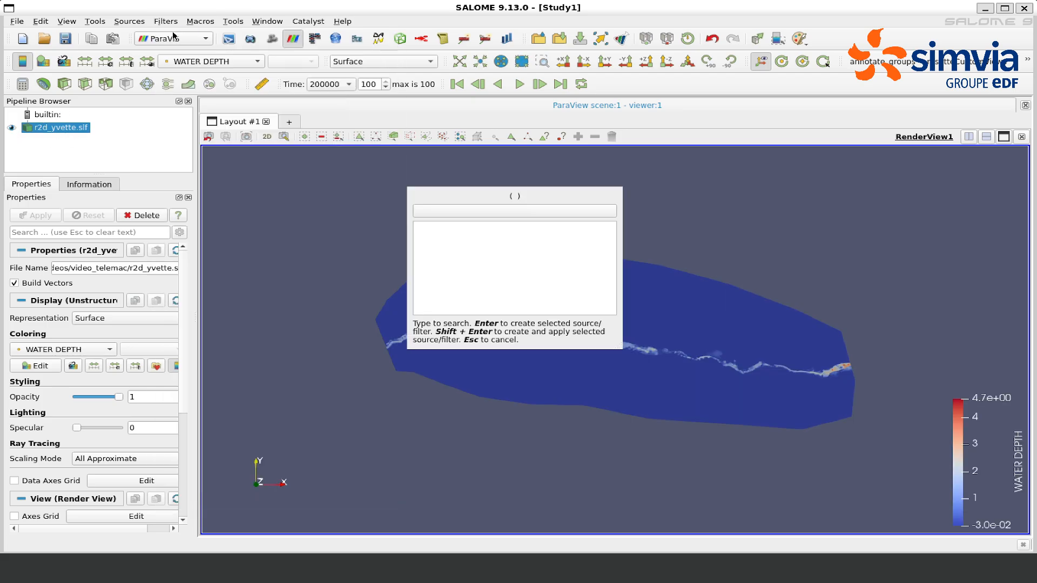
pyautogui.write('war')
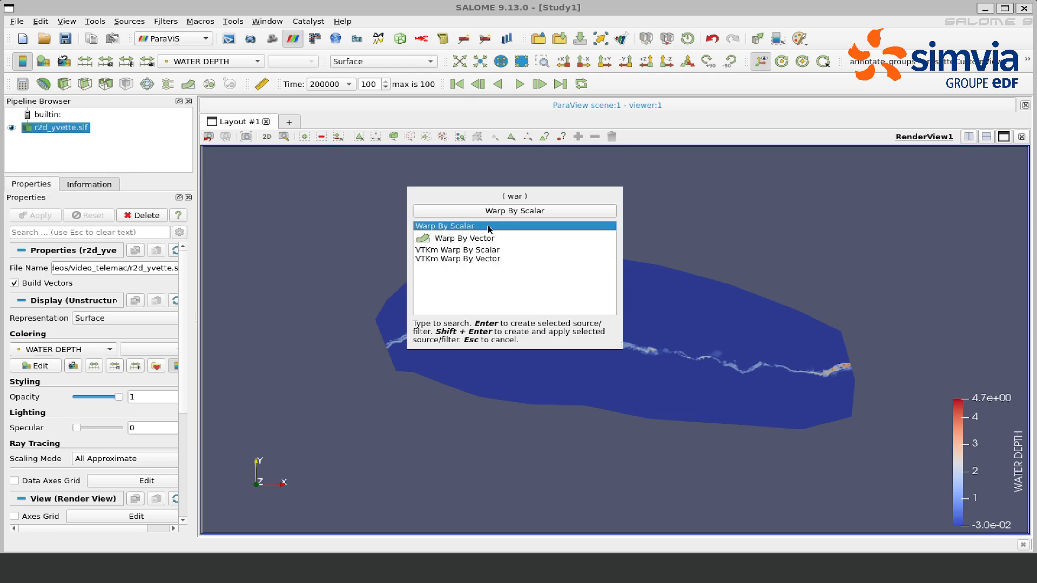
pyautogui.click(480, 213)
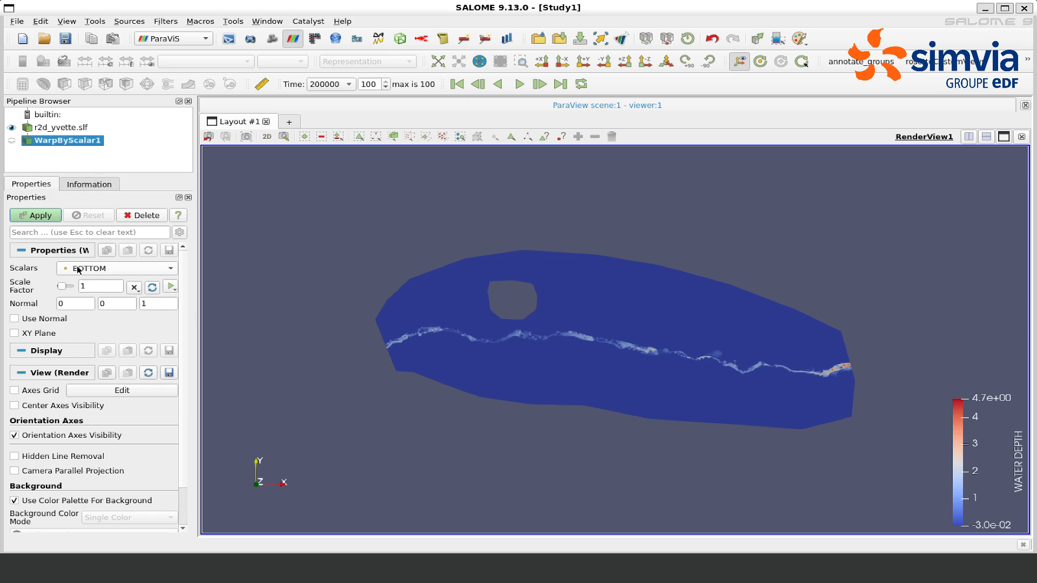
pyautogui.click(26, 216)
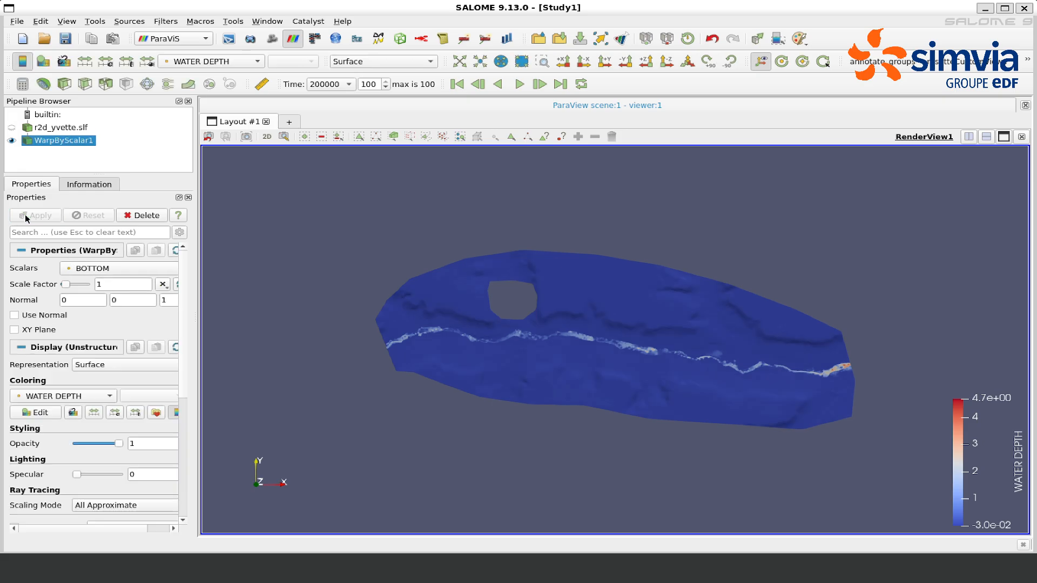
# Step: Zoom in on the warped terrain and tilt the view to inspect the river channel in 3D
pyautogui.scroll(4, 512, 372)
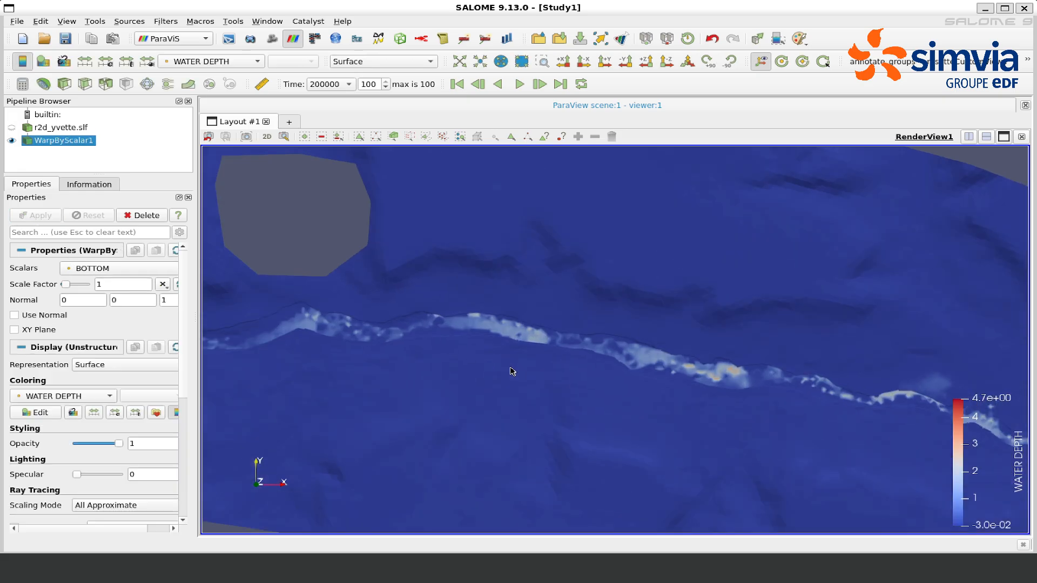
pyautogui.moveTo(512, 373); pyautogui.dragTo(579, 274)
pyautogui.moveTo(580, 274); pyautogui.dragTo(620, 269, button='middle')
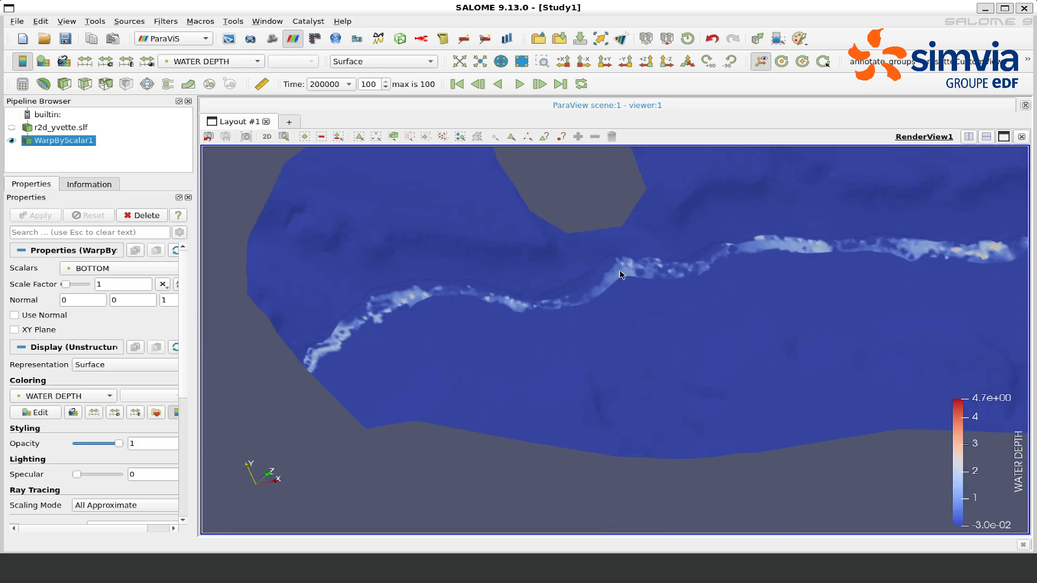
# Step: Set the scale factor of the WarpByScalar1 filter to 5 and apply the change
pyautogui.moveTo(621, 269); pyautogui.dragTo(579, 273)
pyautogui.moveTo(701, 285); pyautogui.dragTo(435, 285, button='middle')
pyautogui.moveTo(550, 278); pyautogui.dragTo(585, 272, button='middle')
pyautogui.scroll(-3, 585, 272)
pyautogui.doubleClick(114, 285)
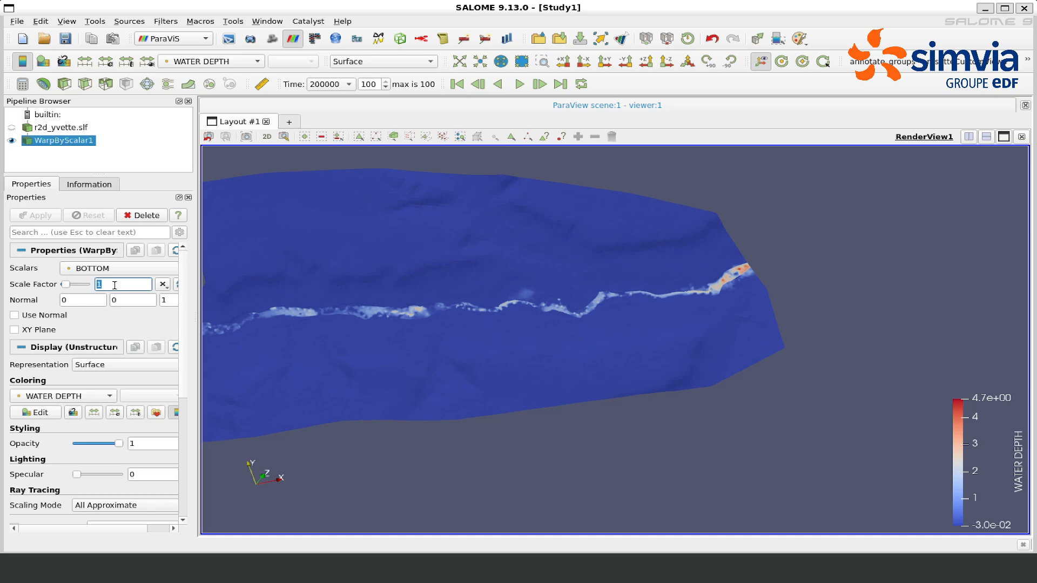
pyautogui.write('5')
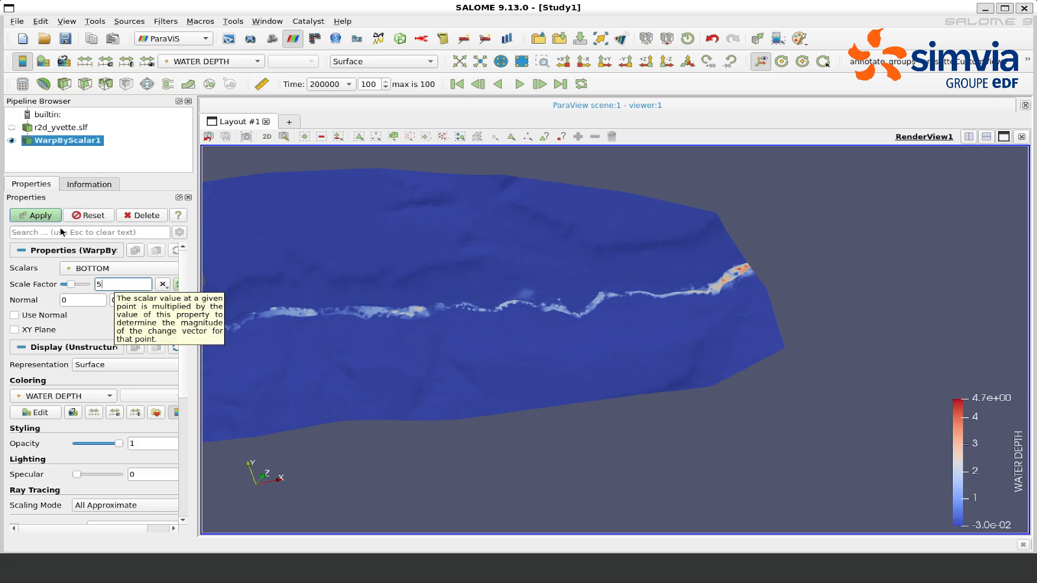
pyautogui.click(37, 214)
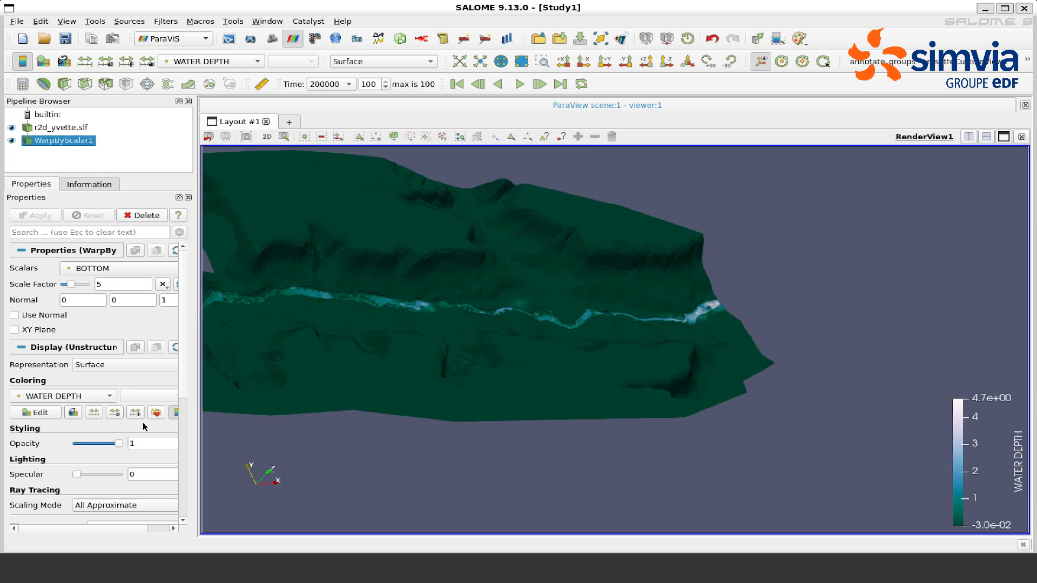
# Step: Color WarpByScalar1 by BOTTOM and apply the GnBuPu preset from the Linear color map group
pyautogui.click(67, 397)
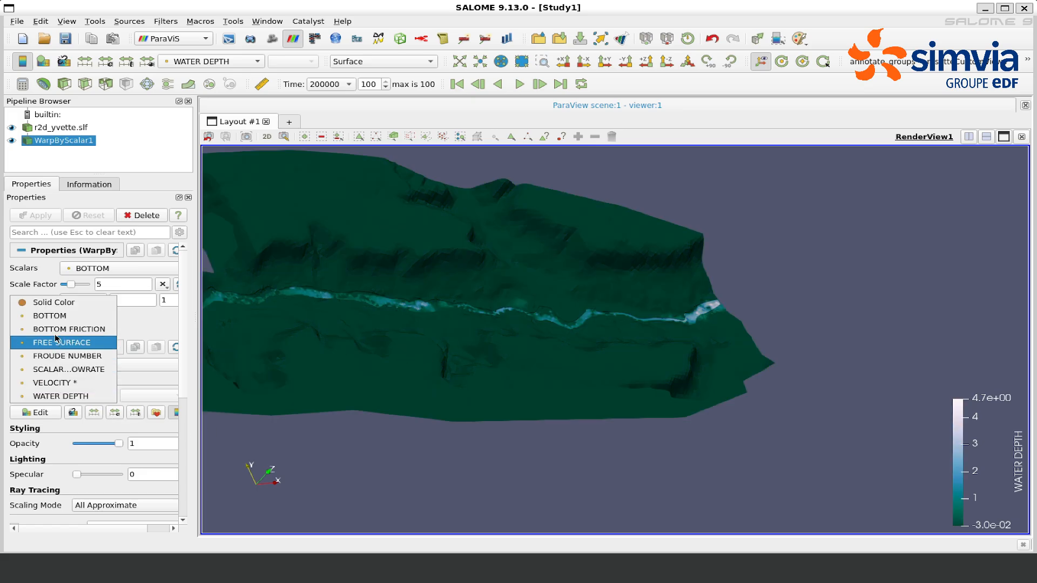
pyautogui.click(61, 316)
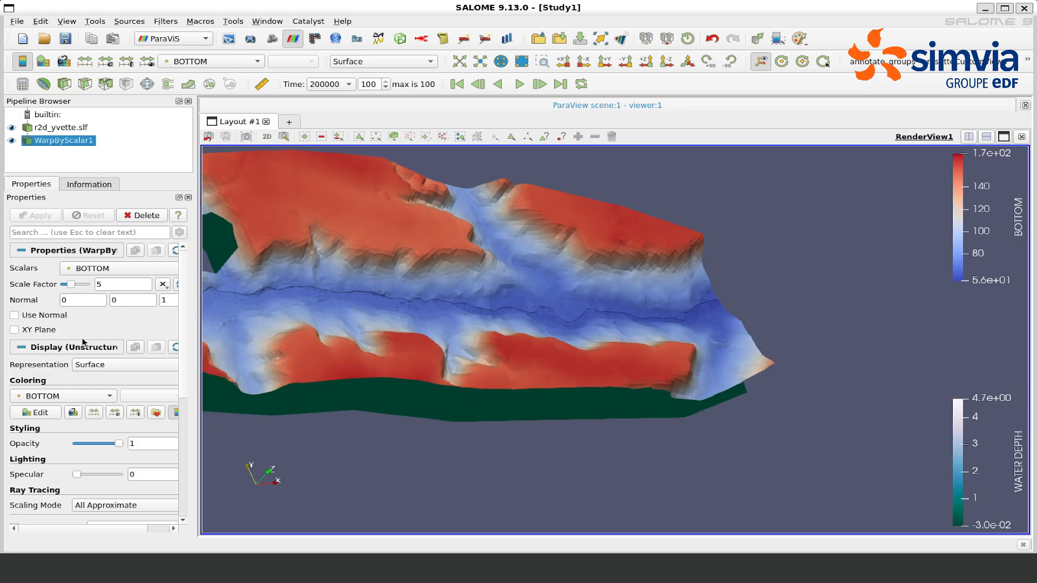
pyautogui.click(156, 412)
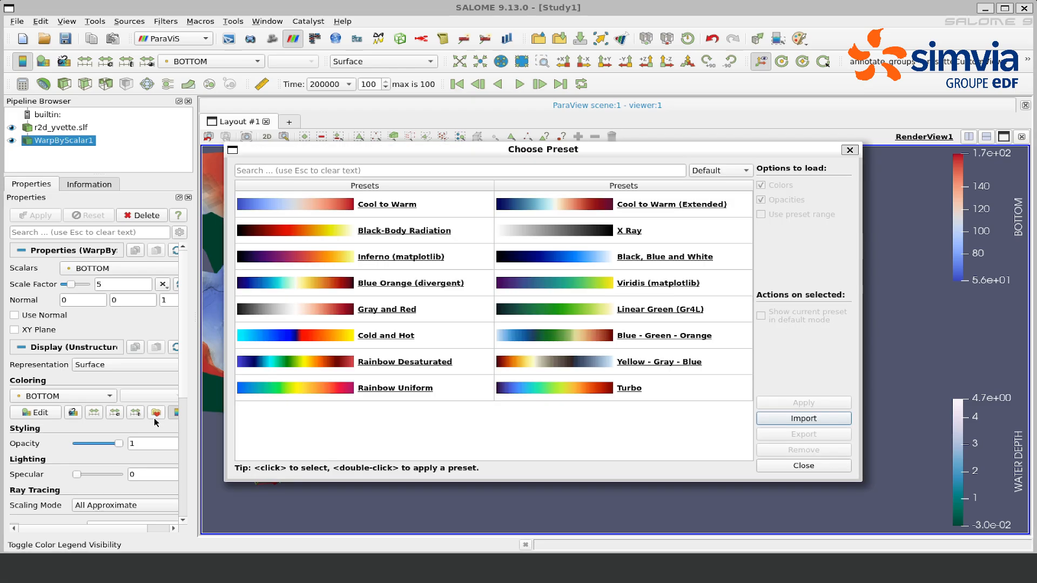
pyautogui.click(720, 170)
pyautogui.click(702, 185)
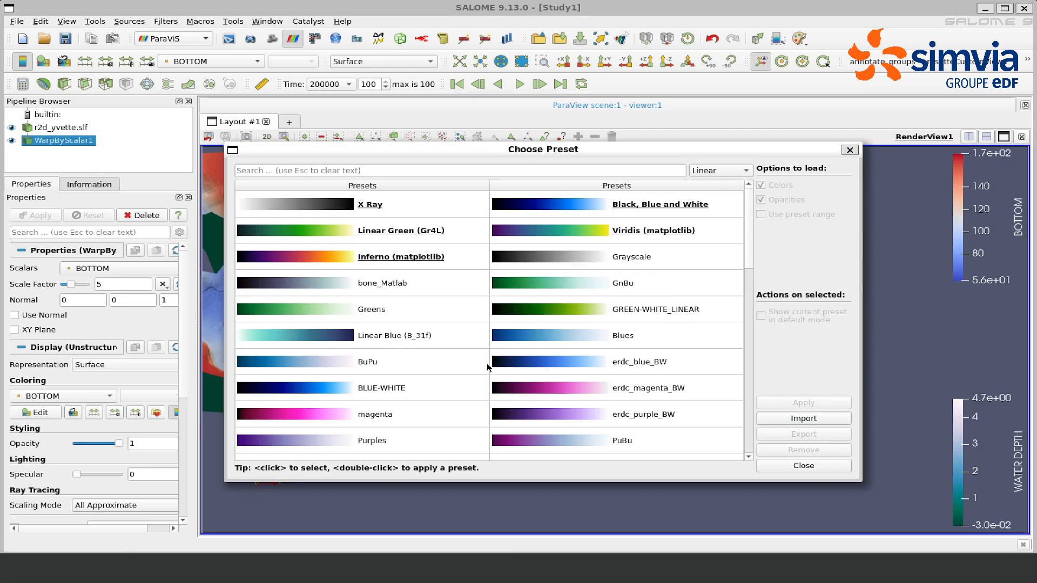
pyautogui.scroll(-1, 421, 402)
pyautogui.scroll(-2, 420, 402)
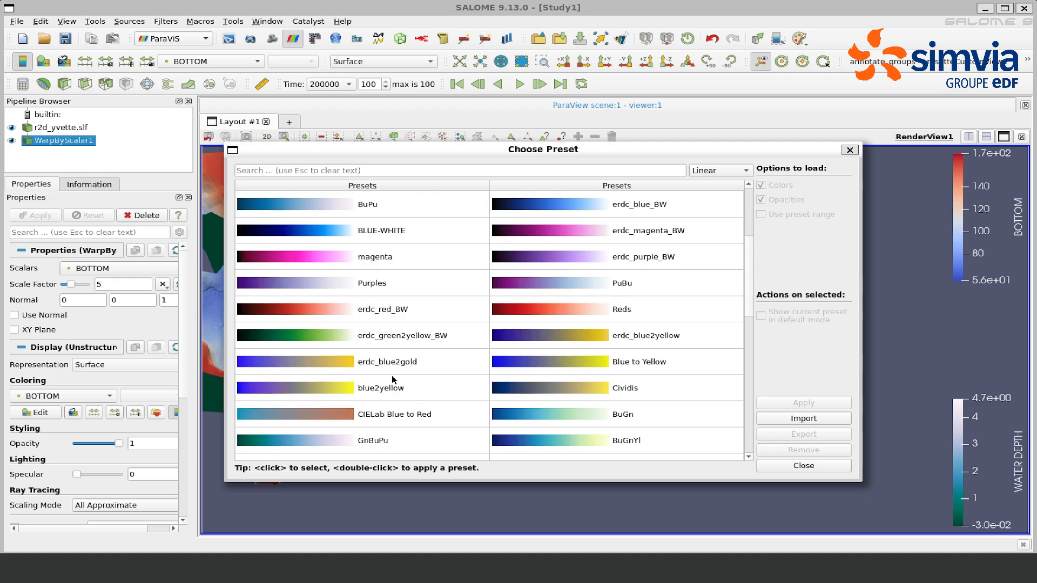
pyautogui.click(381, 363)
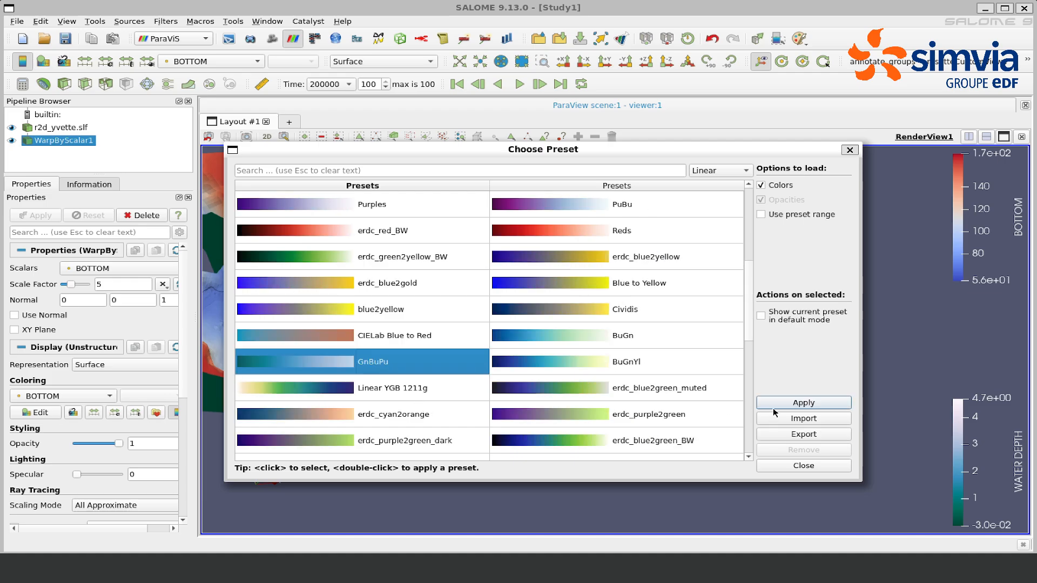
pyautogui.click(784, 404)
pyautogui.click(851, 152)
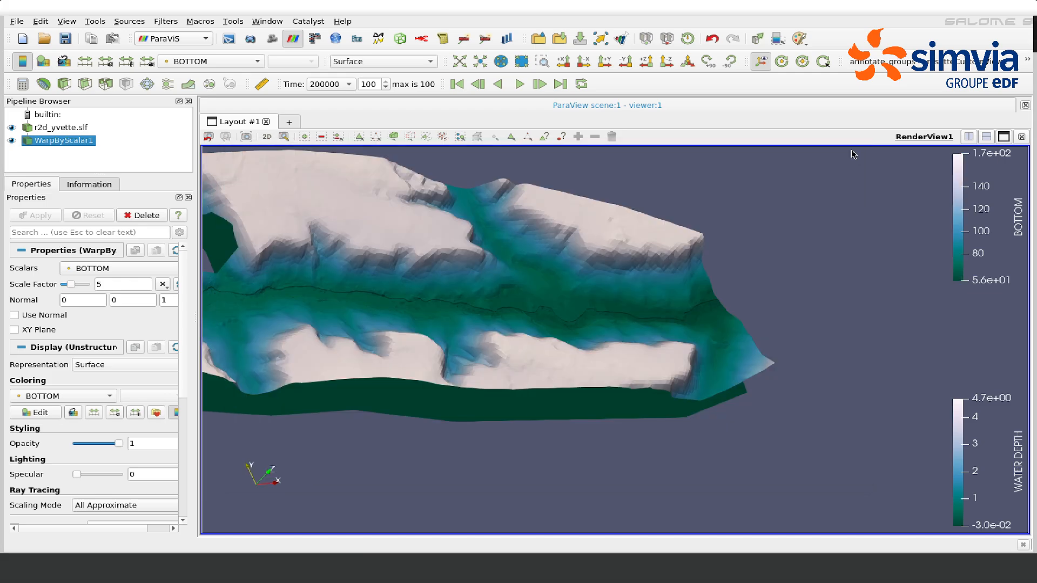
# Step: Hide r2d_yvette.slf and apply a second Warp By Scalar filter to it, using FREE SURFACE and a scale factor of 4.9999
pyautogui.click(12, 128)
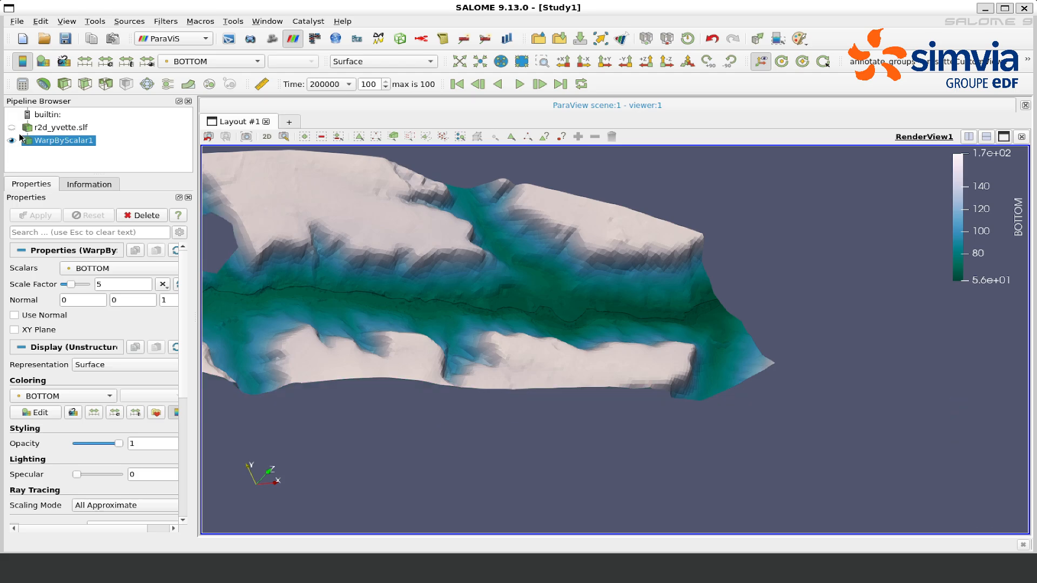
pyautogui.click(61, 128)
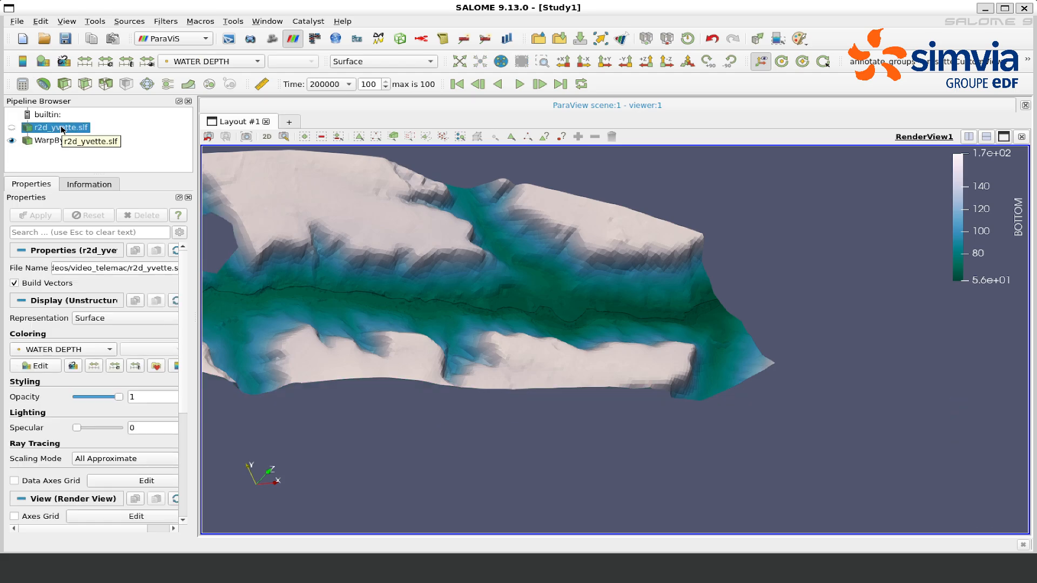
pyautogui.click(168, 22)
pyautogui.moveTo(183, 47)
pyautogui.click(427, 48)
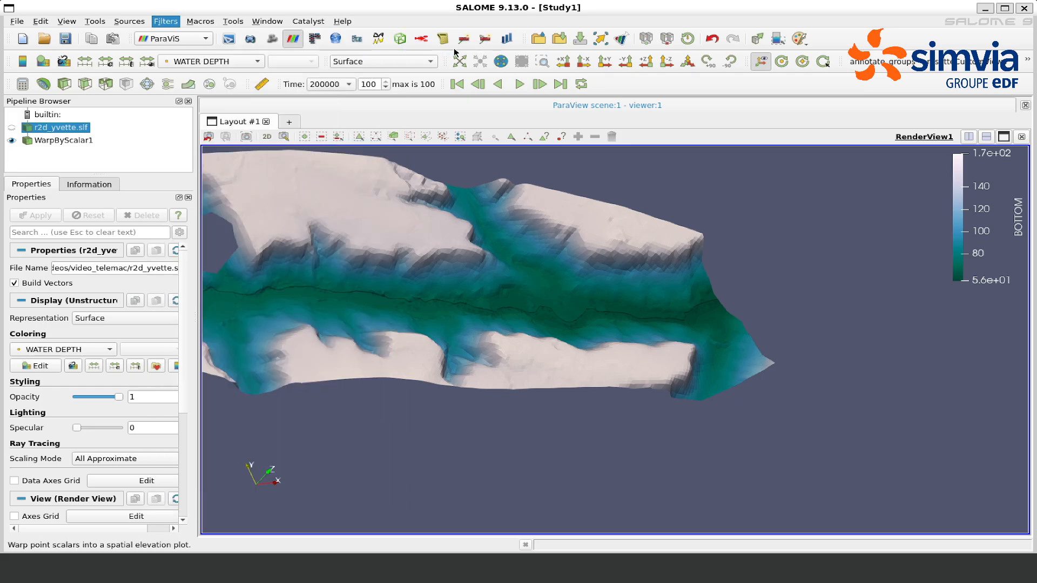
pyautogui.click(103, 270)
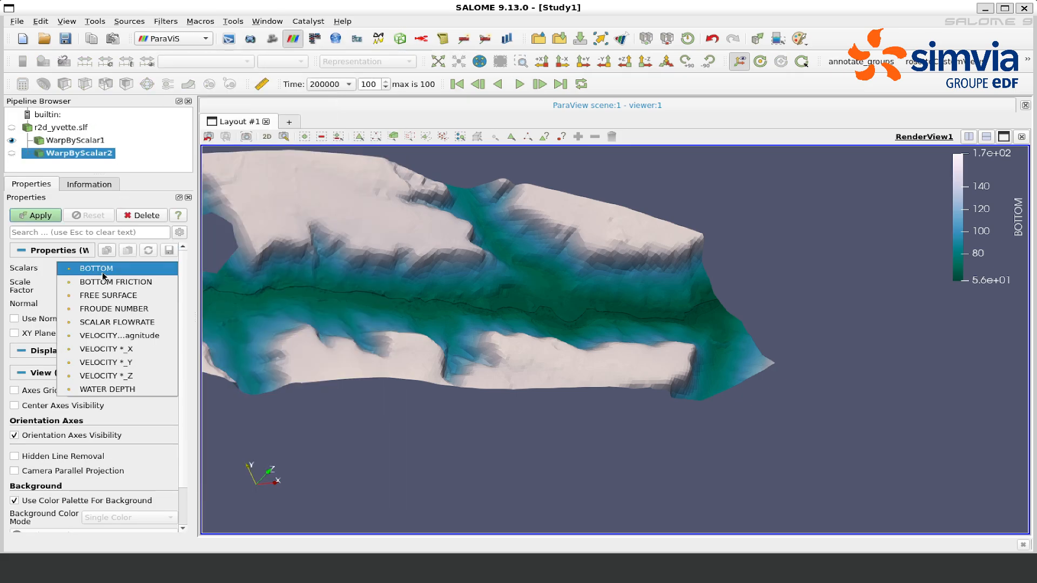
pyautogui.click(103, 294)
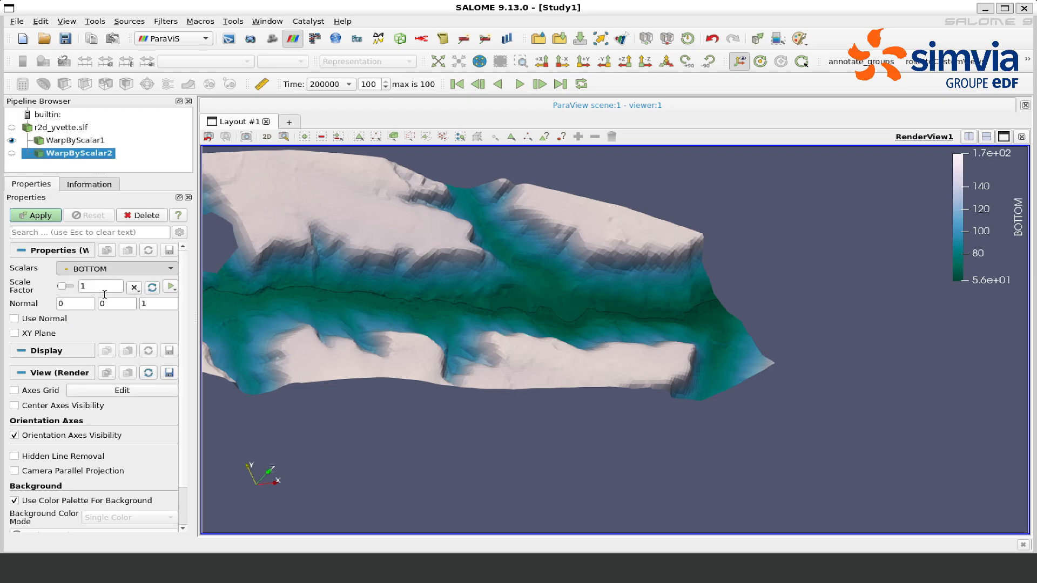
pyautogui.doubleClick(102, 291)
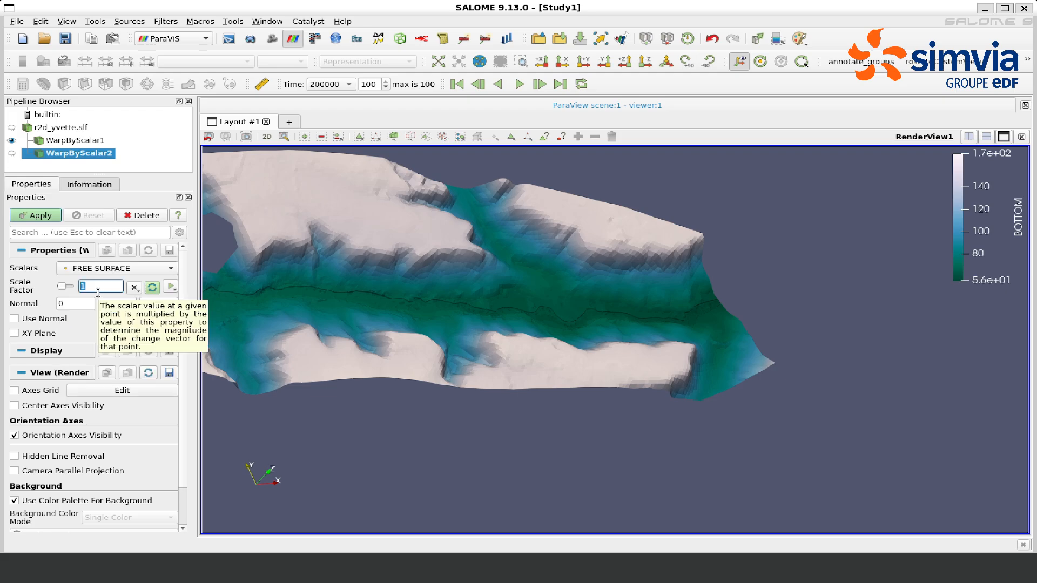
pyautogui.write('4.9999')
pyautogui.click(36, 216)
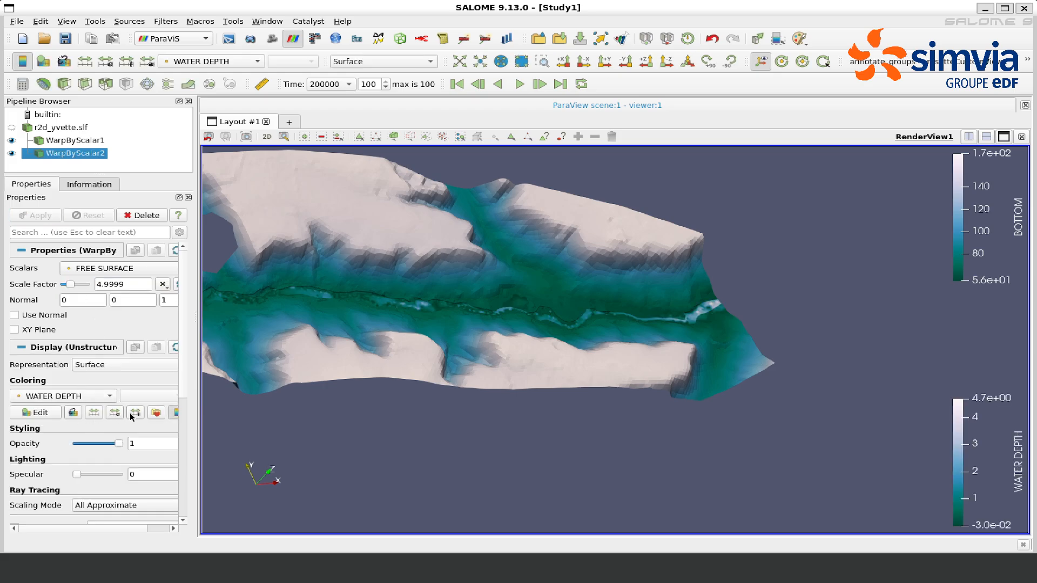
# Step: Apply the Cool to Warm preset to the WATER DEPTH coloring and play the time animation from the first step
pyautogui.click(157, 413)
pyautogui.click(804, 403)
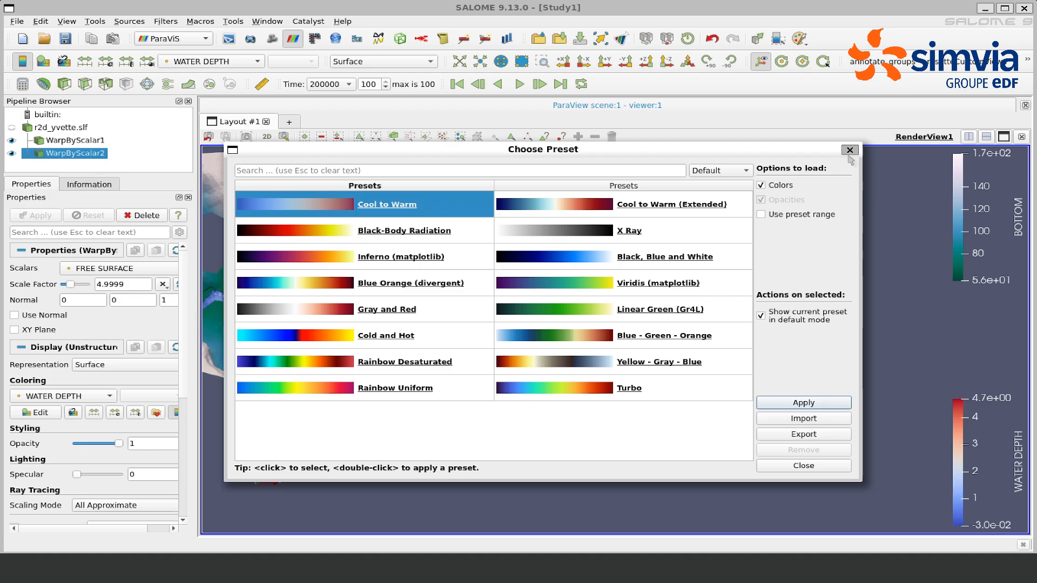
pyautogui.click(804, 466)
pyautogui.moveTo(389, 347); pyautogui.dragTo(351, 334)
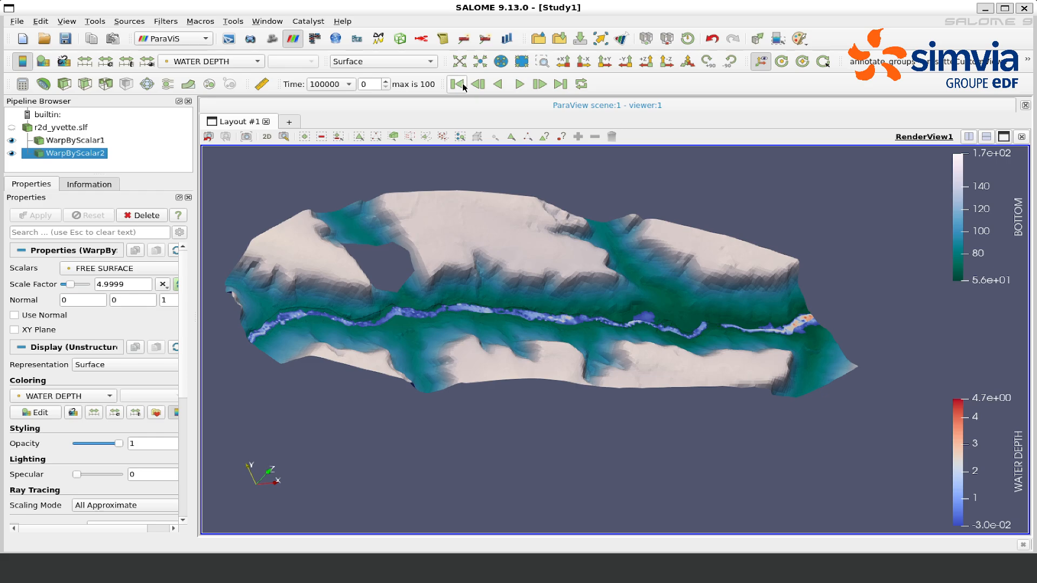
pyautogui.click(519, 85)
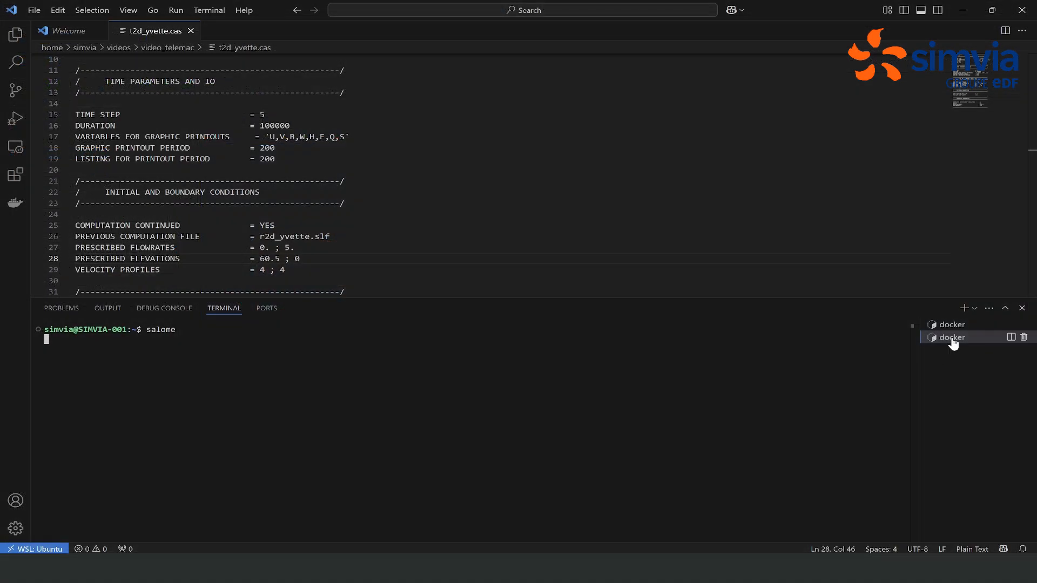
# Step: Switch to VS Code, open a new terminal and save a new empty file as flooding_profile.csv in video_telemac
pyautogui.click(964, 308)
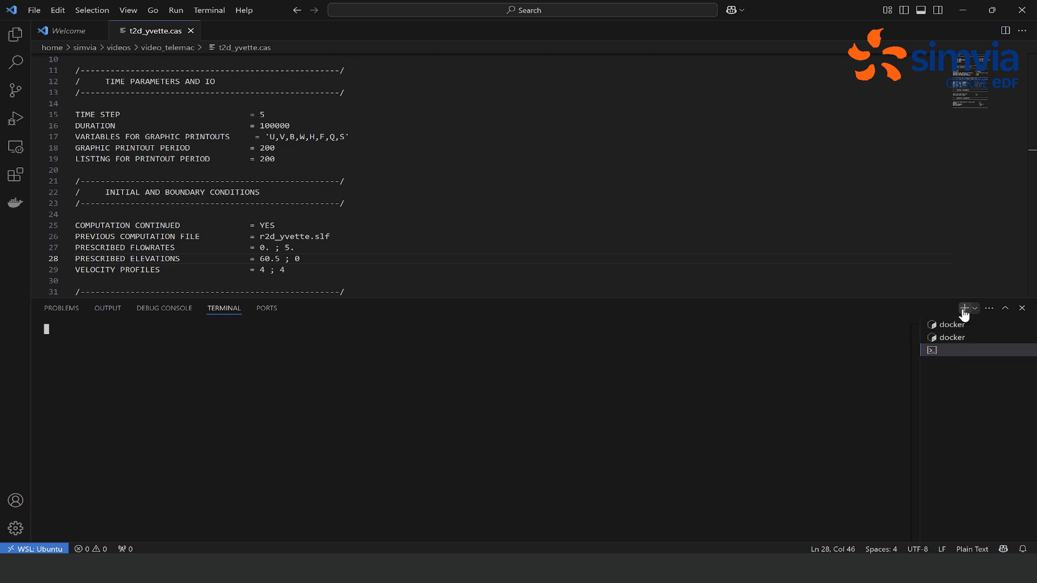
pyautogui.hotkey('ctrl', 'n')
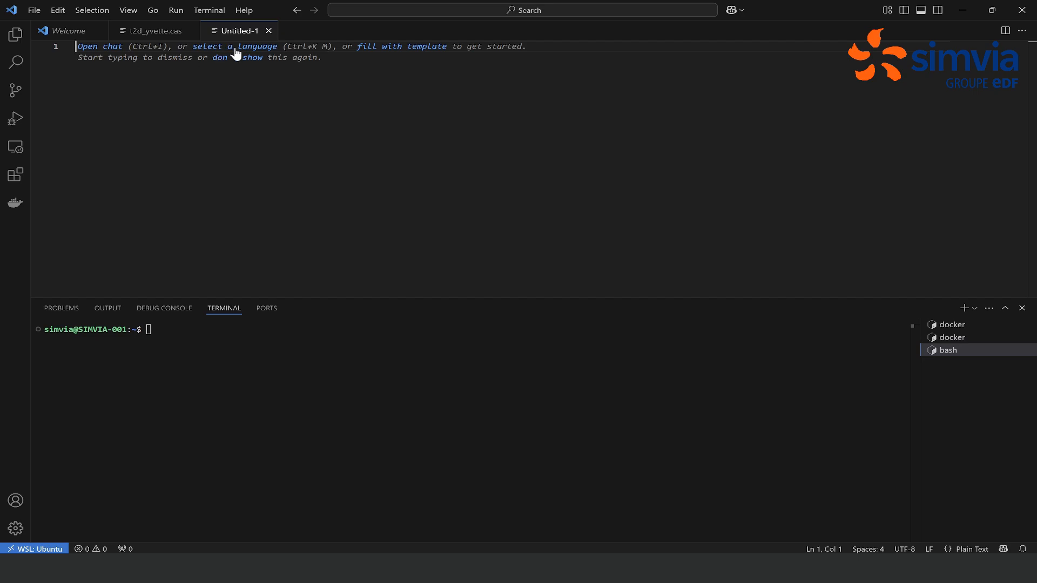
pyautogui.hotkey('ctrl', 's')
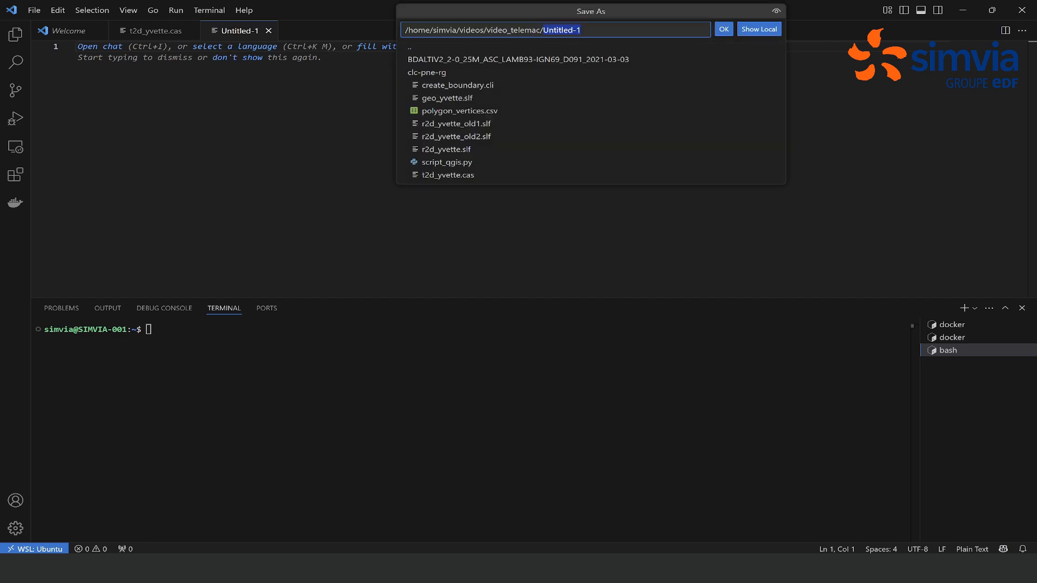
pyautogui.write('flooding_profile.csv')
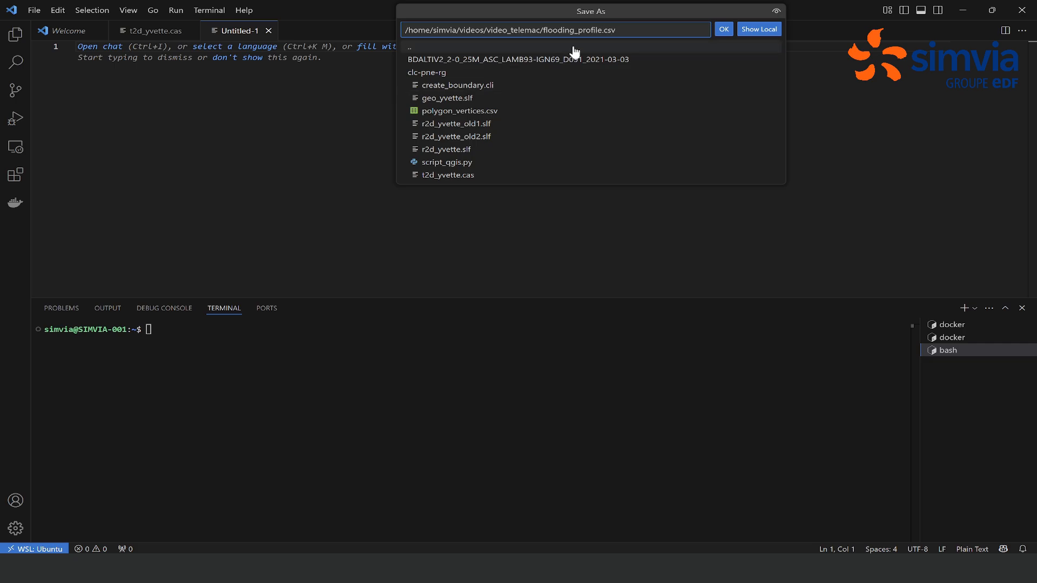
pyautogui.click(725, 29)
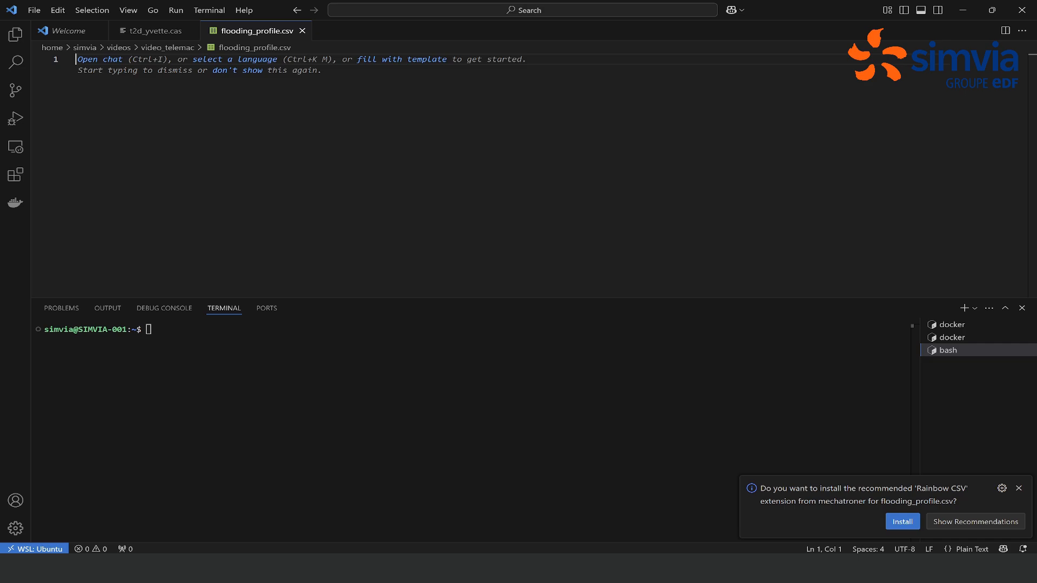
# Step: Enter the tab-separated column headings T, Q and SL in the first line of flooding_profile.csv
pyautogui.write('T')
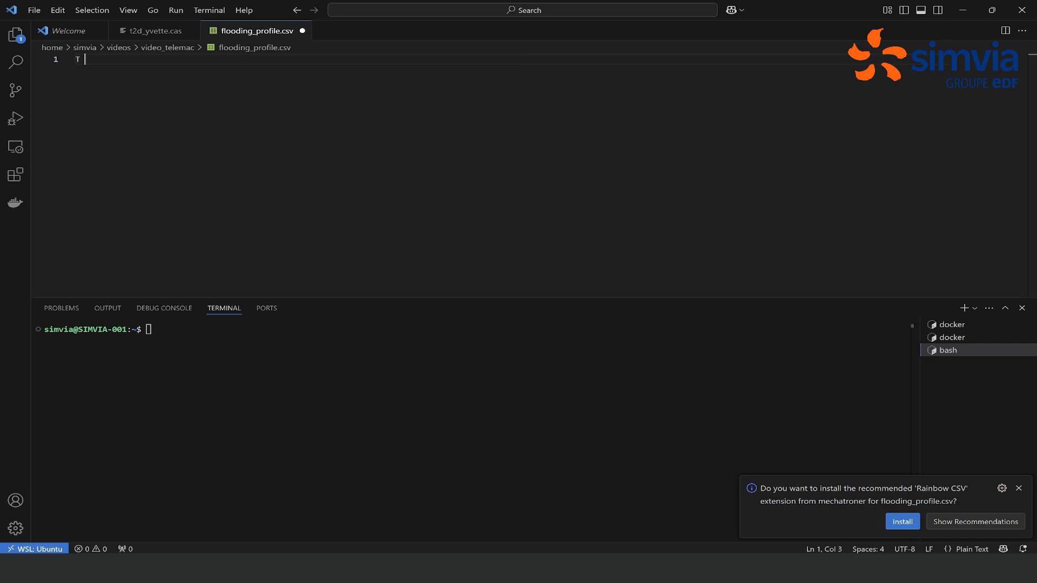
pyautogui.press('Tab')
pyautogui.write('Q')
pyautogui.press('Tab')
pyautogui.write('SL')
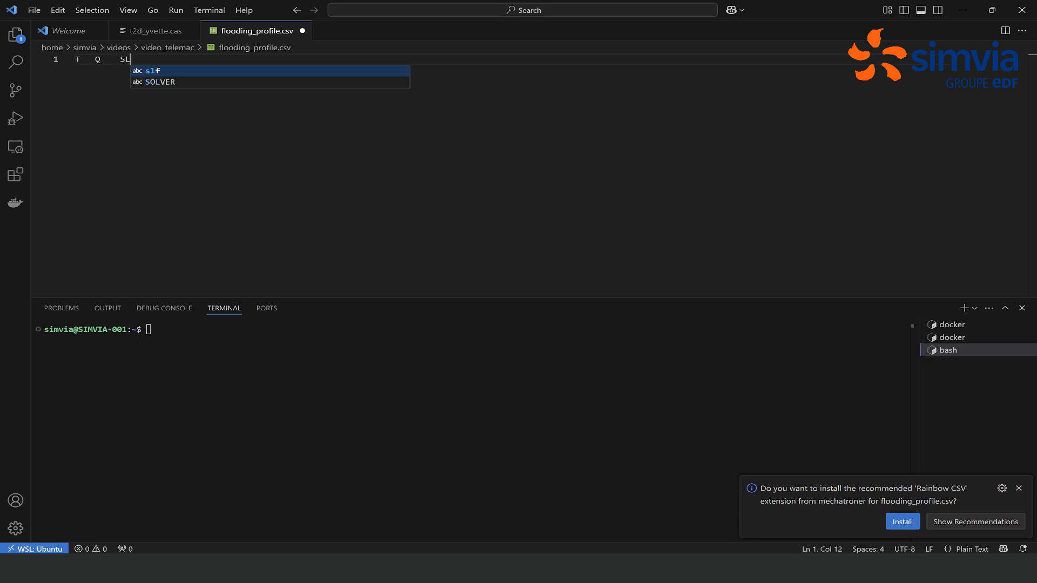
# Step: Examine the boundary conditions in t2d_yvette.cas and highlight the second prescribed flowrate
pyautogui.click(161, 35)
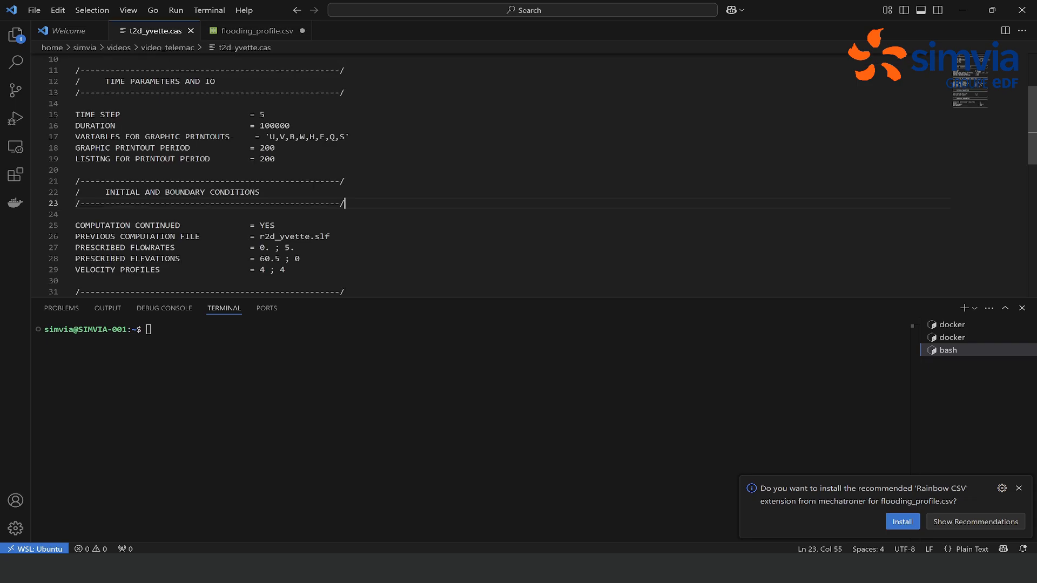
pyautogui.scroll(-8, 530, 177)
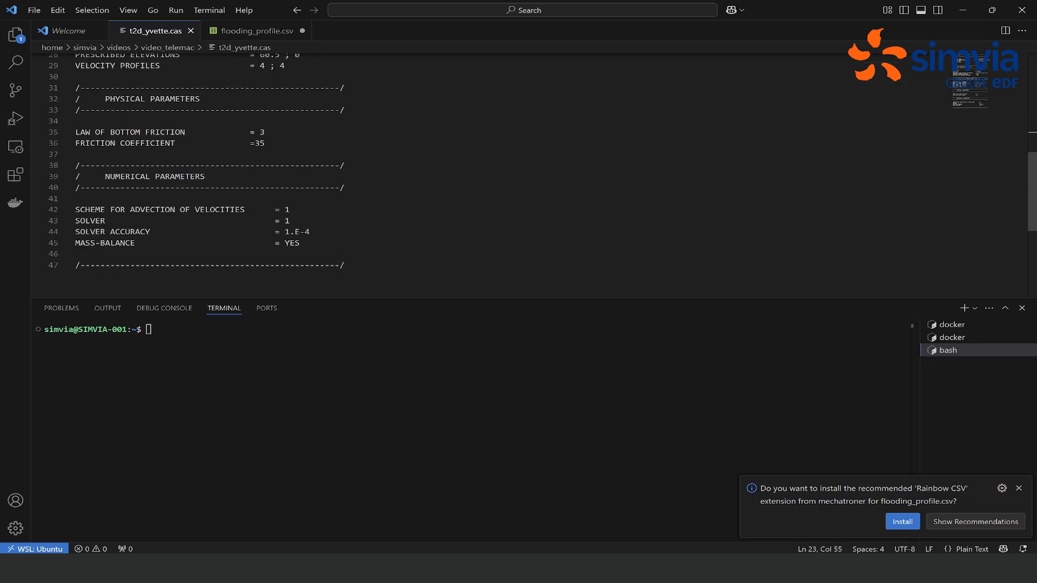
pyautogui.scroll(7, 529, 177)
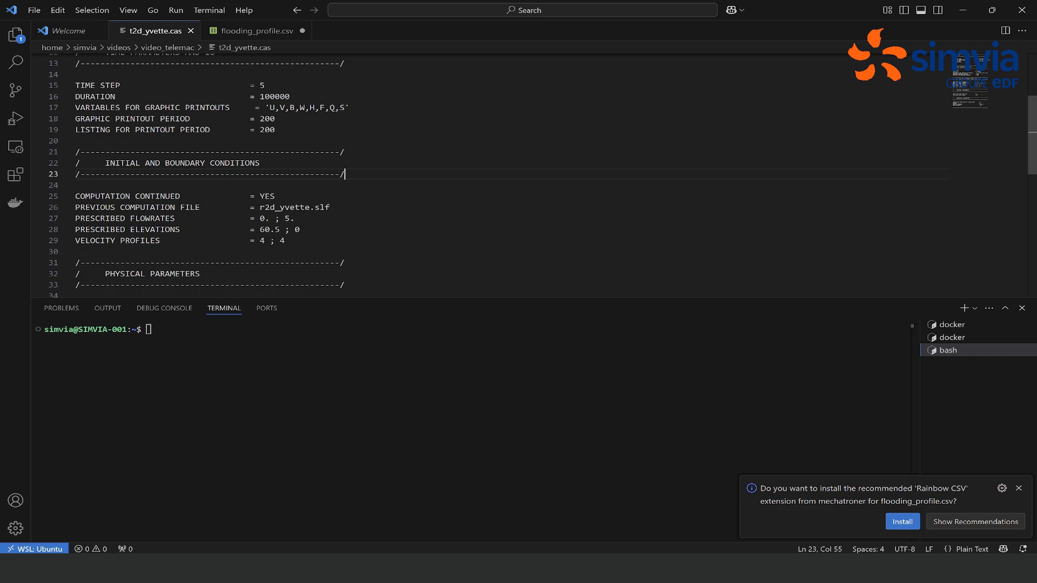
pyautogui.moveTo(260, 219); pyautogui.dragTo(290, 219)
pyautogui.click(290, 219)
pyautogui.press('Right')
pyautogui.press('Right')
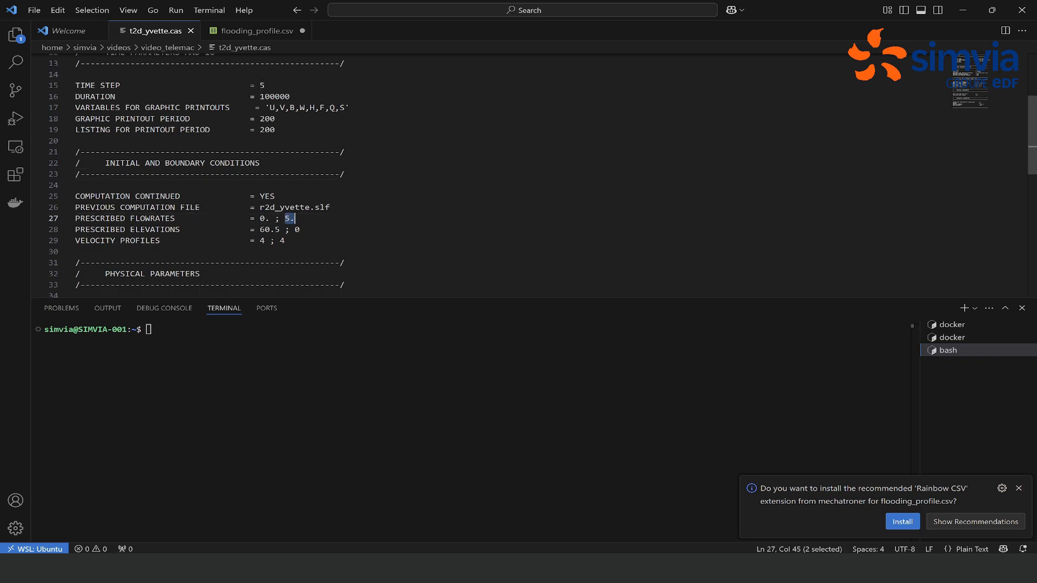
# Step: Add the boundary numbers to the headings in flooding_profile.csv, making them Q(2) and SL(1)
pyautogui.click(256, 33)
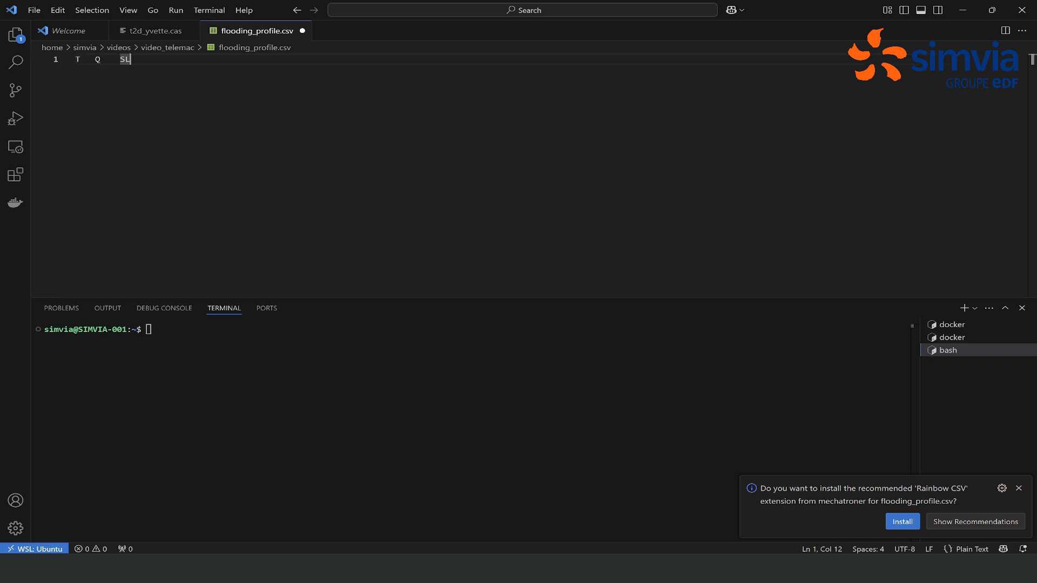
pyautogui.press('Right')
pyautogui.press('Right')
pyautogui.press('Right')
pyautogui.write('(2')
pyautogui.press('End')
pyautogui.write('(1')
pyautogui.click(110, 60)
pyautogui.hotkey('ctrl', 'Left')
pyautogui.hotkey('ctrl', 'Left')
pyautogui.hotkey('shift', 'End')
pyautogui.hotkey('ctrl', 'shift', 'Left')
pyautogui.hotkey('ctrl', 'shift', 'Left')
pyautogui.hotkey('ctrl', 'shift', 'Left')
pyautogui.hotkey('ctrl', 'shift', 'Left')
pyautogui.hotkey('shift', 'Right')
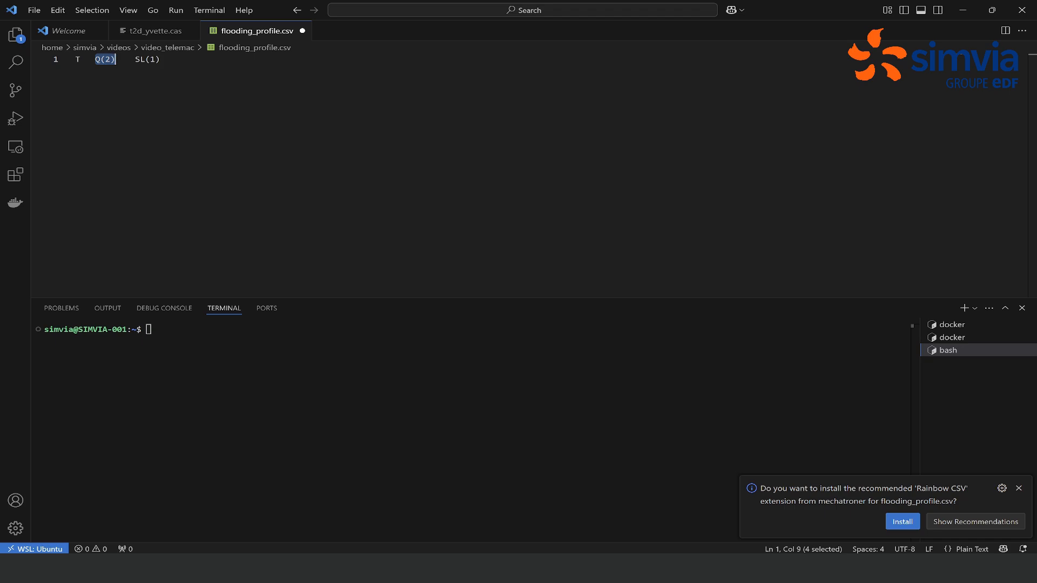
pyautogui.click(135, 59)
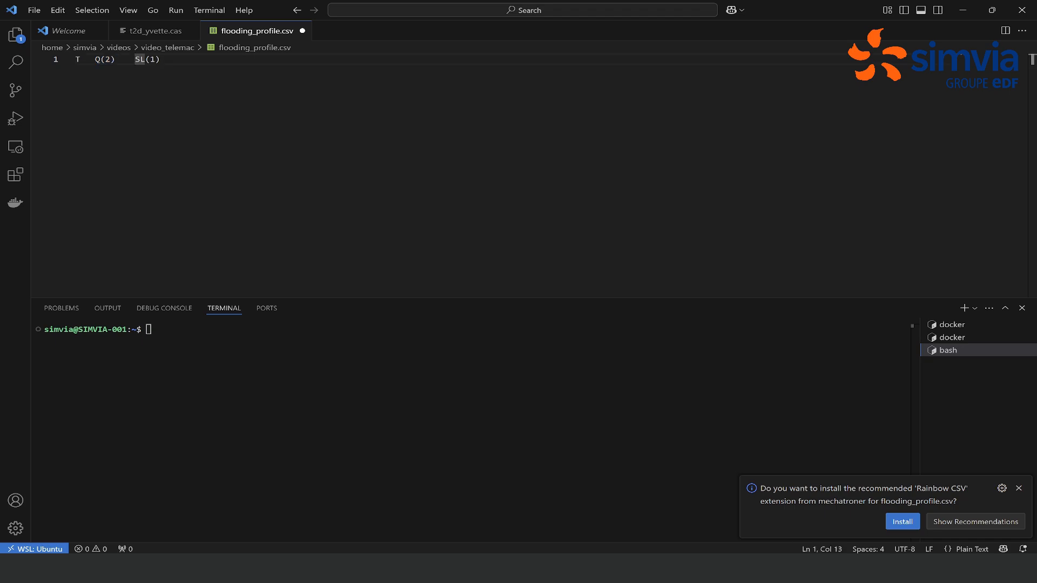
pyautogui.hotkey('ctrl', 'shift', 'Right')
# Step: Add a units line below the headings in flooding_profile.csv with s, m3/s and m
pyautogui.press('End')
pyautogui.press('Return')
pyautogui.write('s    m3/s     m')
pyautogui.press('Escape')
pyautogui.press('Return')
# Step: Fill the T column with the times 0, 10000, 20000, 40000, 60000, 80000 and 100000, one per line
pyautogui.write('0')
pyautogui.press('Return')
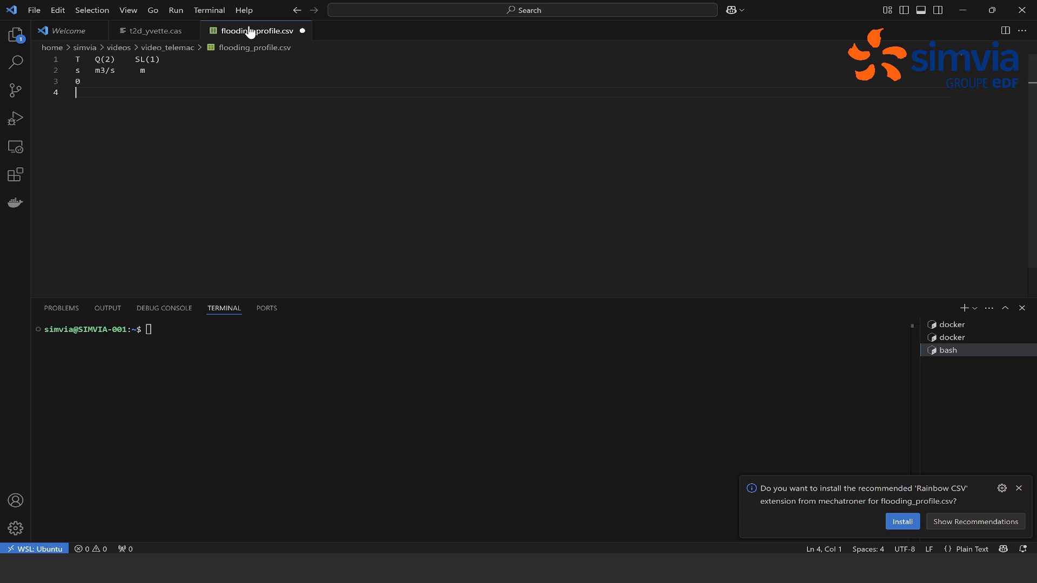
pyautogui.write('10000')
pyautogui.press('Return')
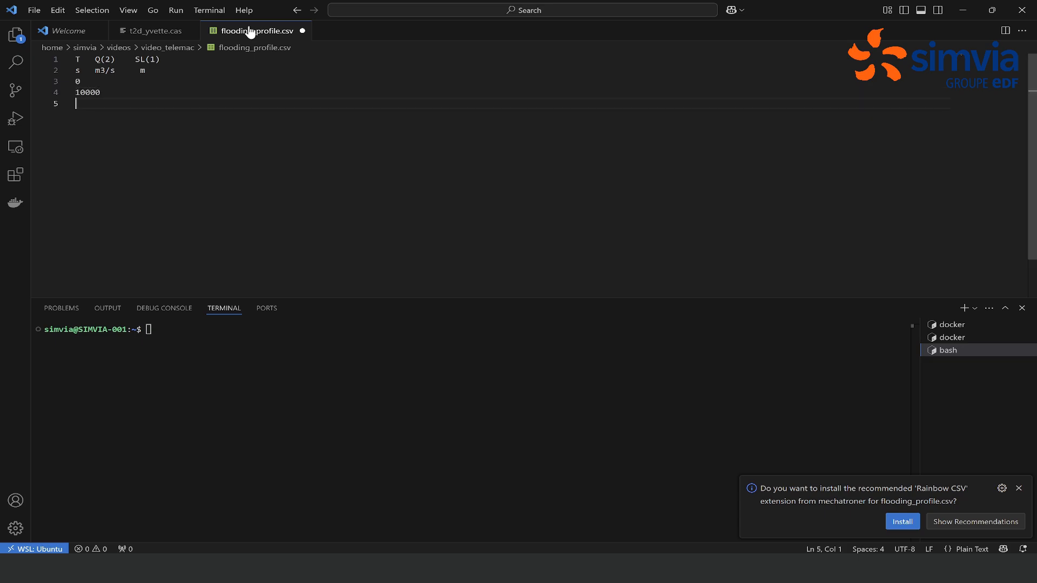
pyautogui.write('20000')
pyautogui.press('Return')
pyautogui.write('40000')
pyautogui.press('Return')
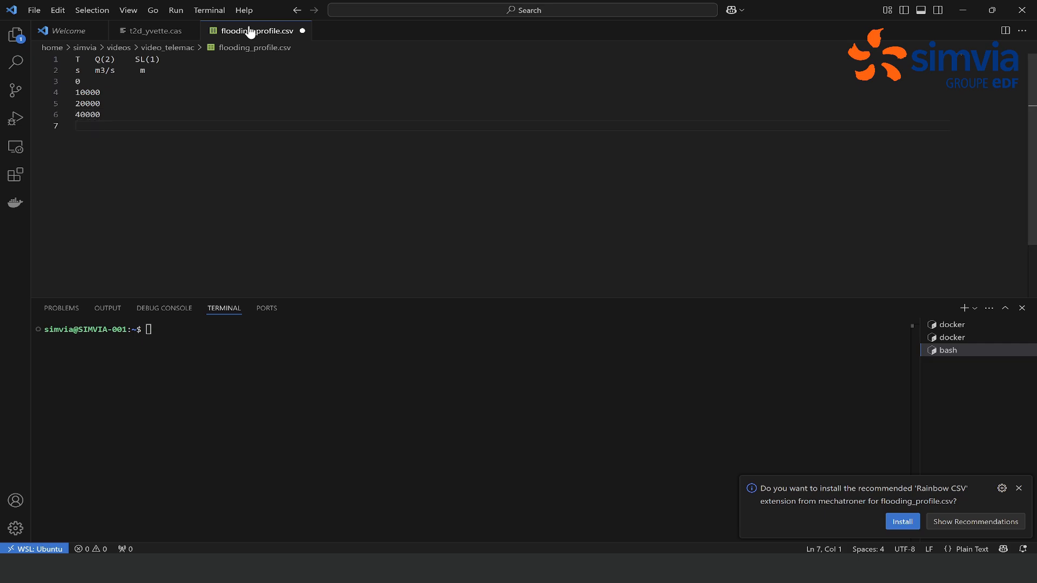
pyautogui.write('60000')
pyautogui.press('Return')
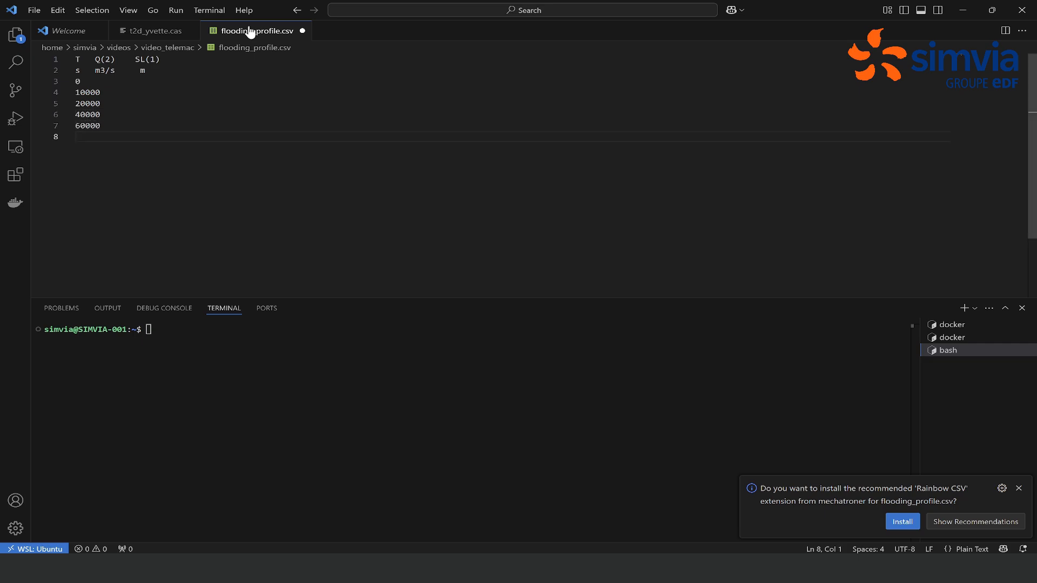
pyautogui.write('80000')
pyautogui.press('Return')
pyautogui.write('100000')
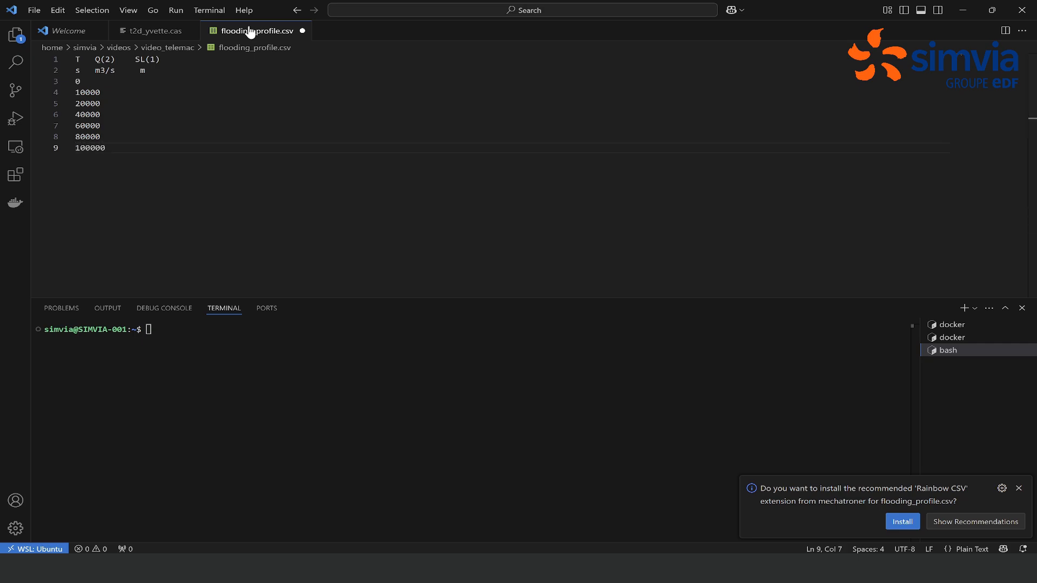
pyautogui.press('Up')
pyautogui.press('Up')
pyautogui.press('Down')
pyautogui.press('Down')
pyautogui.press('Up')
pyautogui.press('Left')
pyautogui.press('Up')
pyautogui.press('Up')
pyautogui.press('Up')
pyautogui.press('Up')
pyautogui.press('Left')
pyautogui.press('Left')
pyautogui.press('Left')
pyautogui.press('Left')
pyautogui.press('Left')
pyautogui.press('Left')
pyautogui.press('Left')
pyautogui.press('Left')
pyautogui.press('Left')
pyautogui.press('Left')
pyautogui.press('Left')
pyautogui.press('Left')
pyautogui.press('Left')
pyautogui.press('Left')
pyautogui.press('Left')
pyautogui.press('Left')
pyautogui.press('Left')
pyautogui.press('Left')
pyautogui.press('Left')
pyautogui.press('Left')
pyautogui.press('Left')
pyautogui.press('Left')
pyautogui.press('Left')
pyautogui.press('Left')
pyautogui.press('Left')
pyautogui.press('Left')
pyautogui.press('Left')
pyautogui.press('Left')
pyautogui.press('Left')
pyautogui.press('Down')
pyautogui.press('Down')
pyautogui.press('Down')
pyautogui.press('Down')
pyautogui.press('Down')
pyautogui.press('Down')
pyautogui.press('Down')
pyautogui.press('Down')
pyautogui.press('Down')
pyautogui.hotkey('ctrl', 'd')
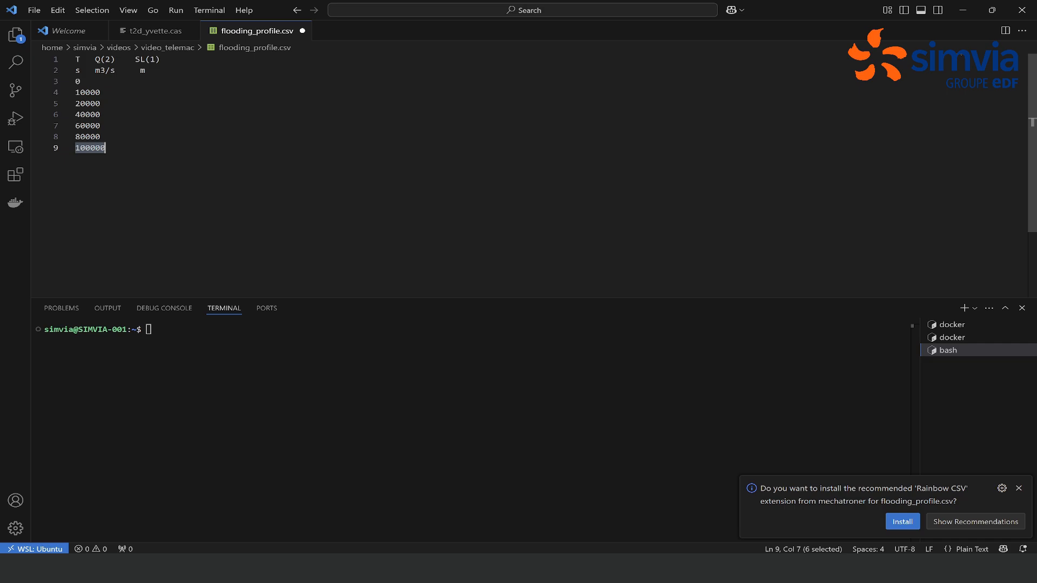
# Step: Fill the Q(2) column with flowrates 5, 10, 20, 30, 40, 20 and 5 for the successive times
pyautogui.press('Up')
pyautogui.press('Up')
pyautogui.press('Up')
pyautogui.press('Up')
pyautogui.press('Up')
pyautogui.press('Up')
pyautogui.write('5')
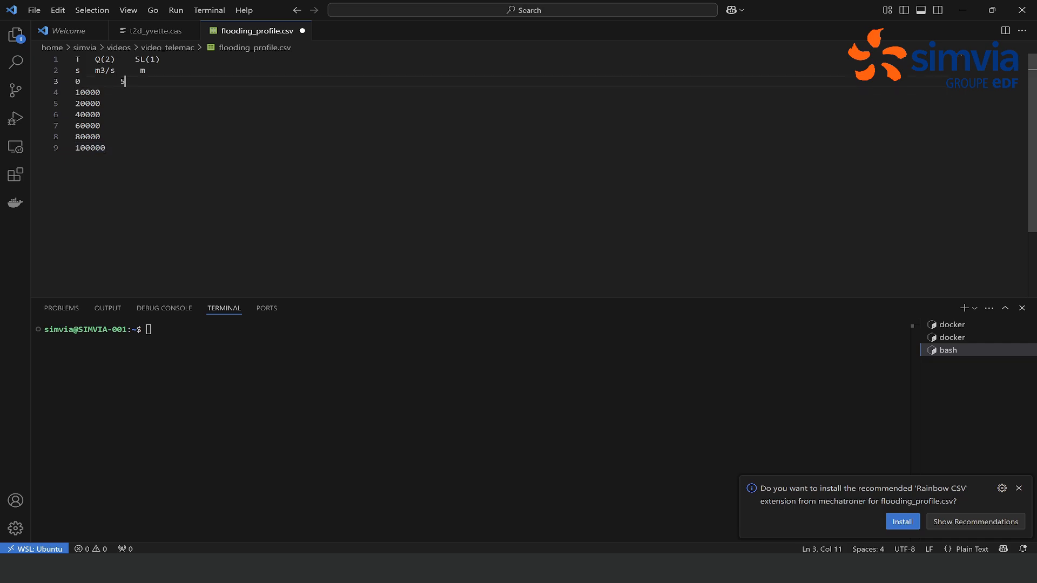
pyautogui.press('Down')
pyautogui.write('10')
pyautogui.press('Down')
pyautogui.write('20')
pyautogui.press('Down')
pyautogui.write('30')
pyautogui.press('Down')
pyautogui.press('BackSpace')
pyautogui.write('40')
pyautogui.press('Down')
pyautogui.write('20')
pyautogui.press('Down')
pyautogui.write('5')
# Step: Enter 60.5 in the SL(1) column for all seven times and save flooding_profile.csv
pyautogui.press('Up')
pyautogui.press('Up')
pyautogui.press('Up')
pyautogui.press('Up')
pyautogui.press('Up')
pyautogui.press('Up')
pyautogui.press('Up')
pyautogui.press('Down')
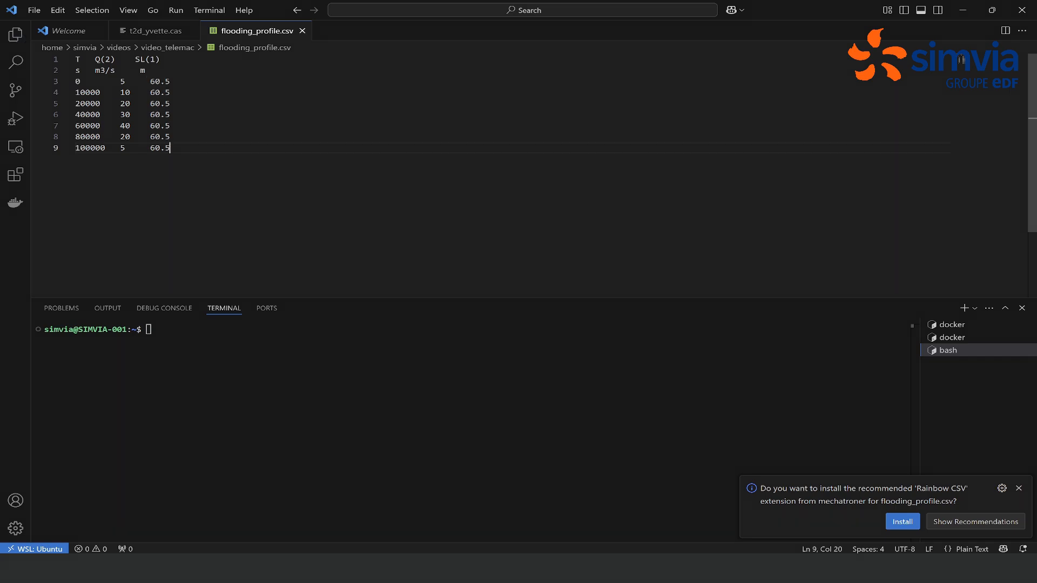
# Step: In t2d_yvette.cas, add the line LIQUID BOUNDARY FILE = 'flooding_profile.csv' below the FORTRAN FILE line
pyautogui.click(134, 31)
pyautogui.scroll(2, 529, 175)
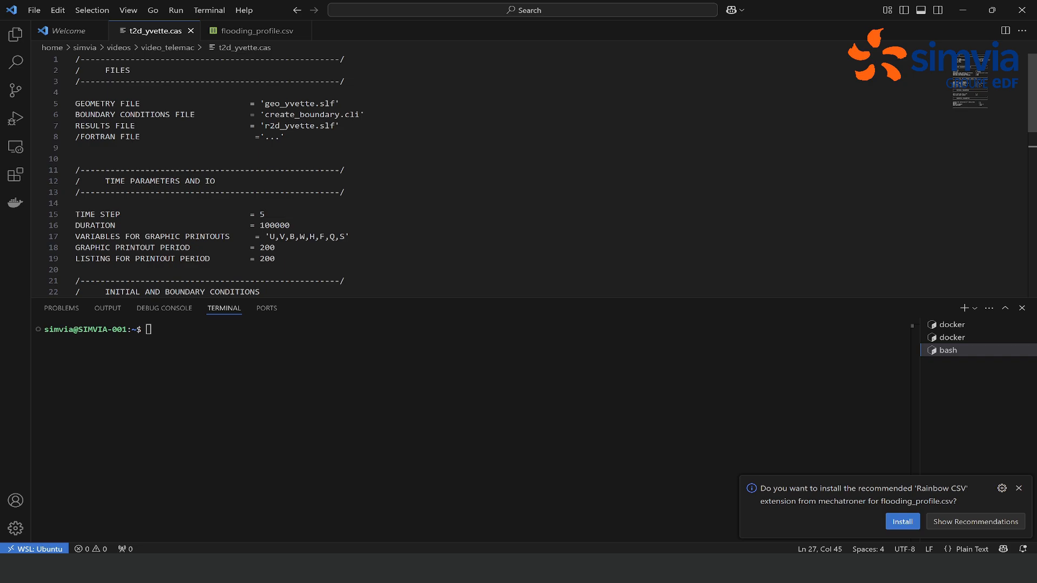
pyautogui.click(76, 148)
pyautogui.write('LIQUID BOUNDARY ')
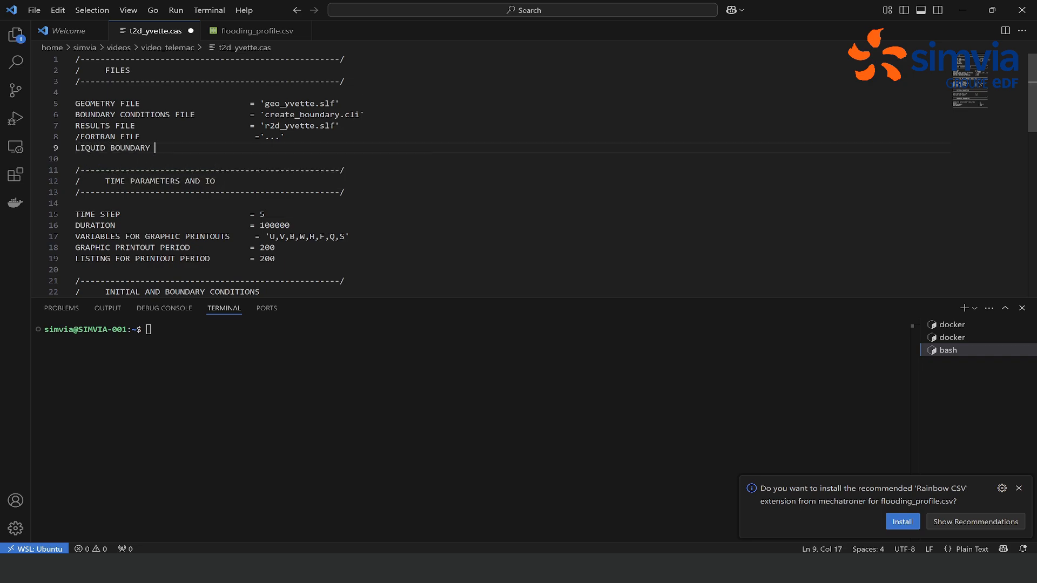
pyautogui.write("FILE               = 'flooding_profile.csv'")
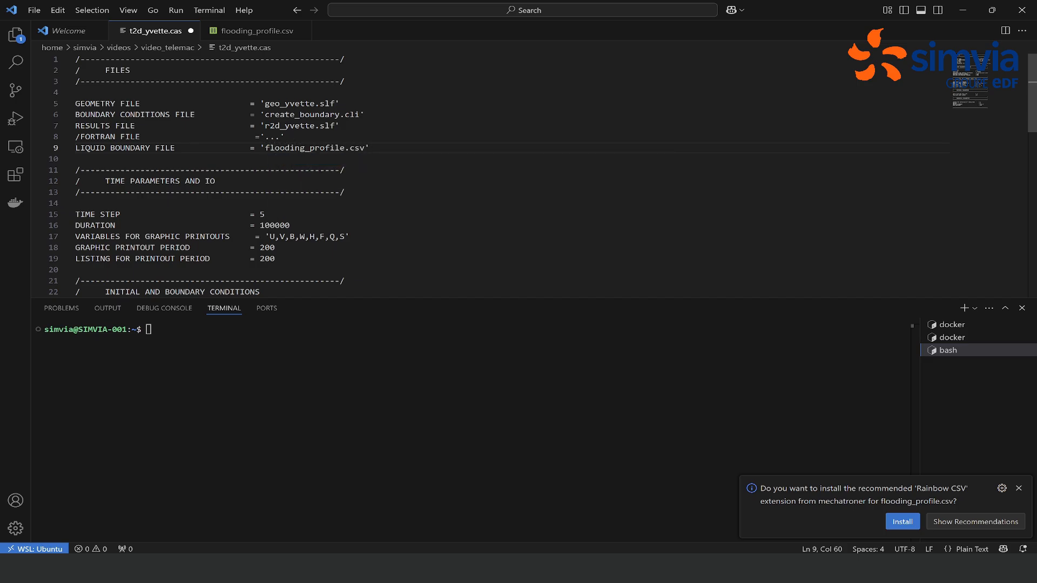
# Step: Comment out the PRESCRIBED FLOWRATES and PRESCRIBED ELEVATIONS lines with a leading slash
pyautogui.scroll(-5, 530, 175)
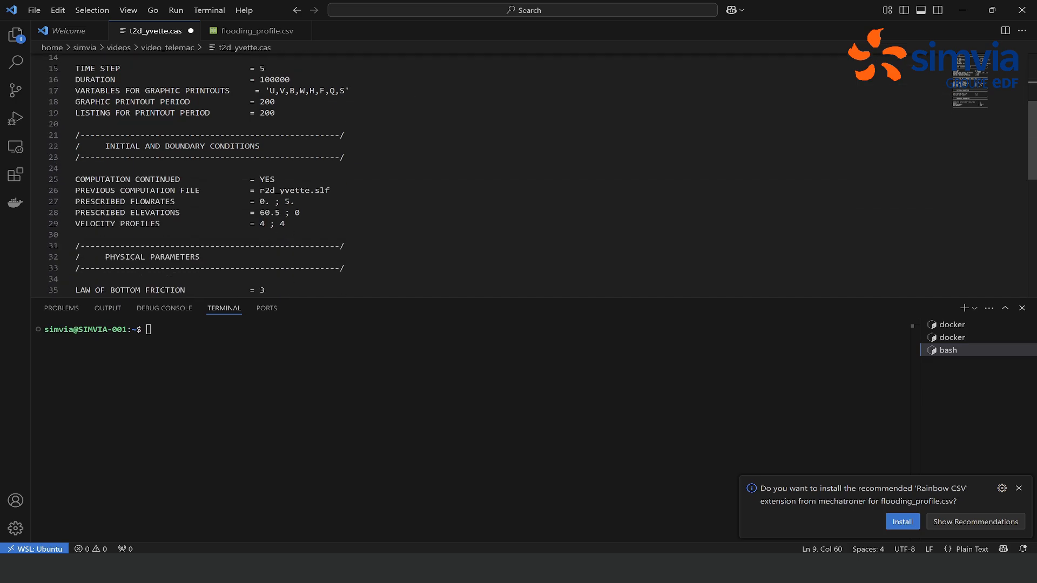
pyautogui.scroll(-1, 529, 175)
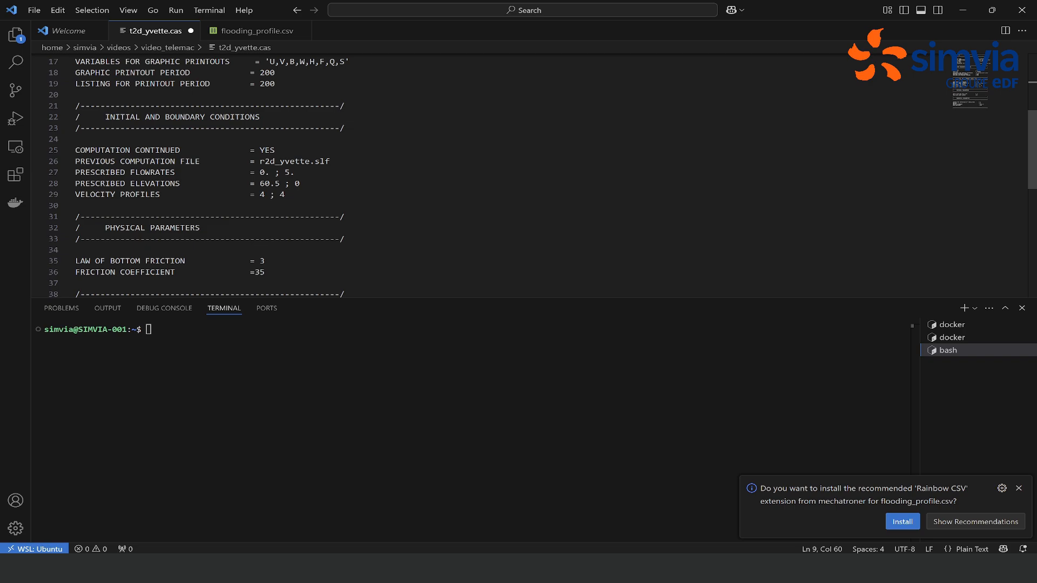
pyautogui.click(75, 173)
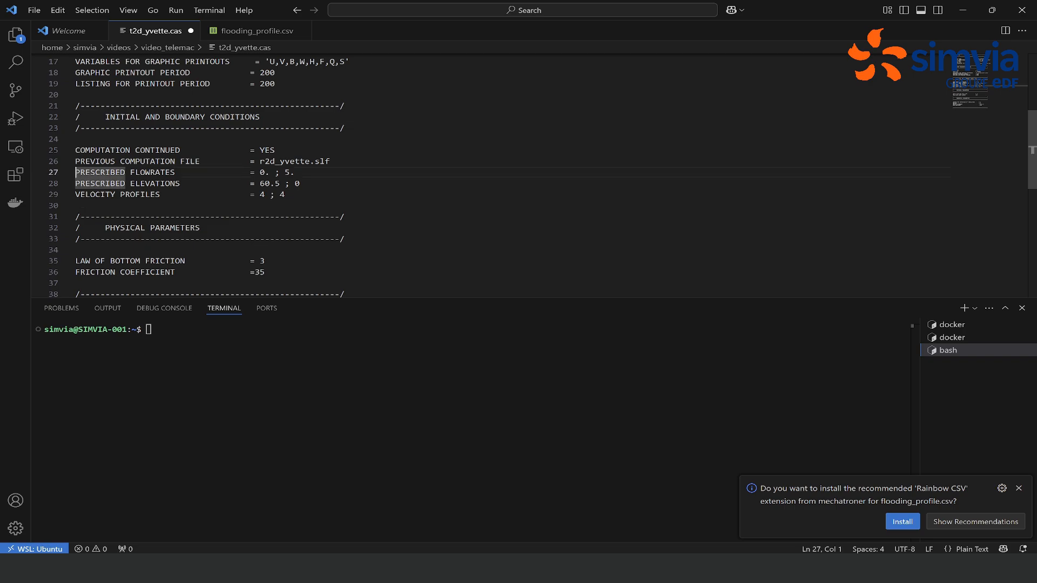
pyautogui.write('/')
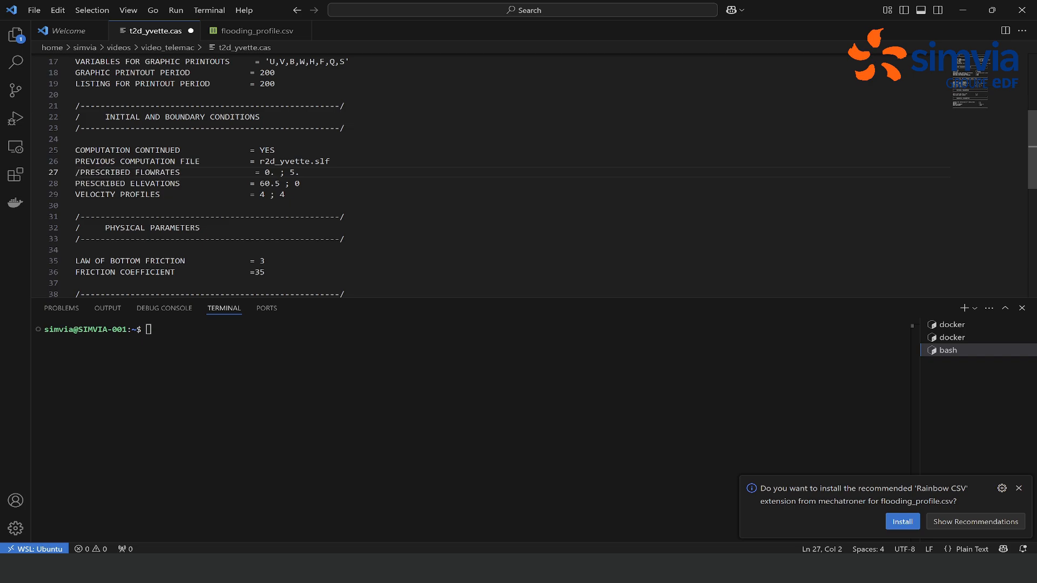
pyautogui.click(75, 183)
pyautogui.write('/')
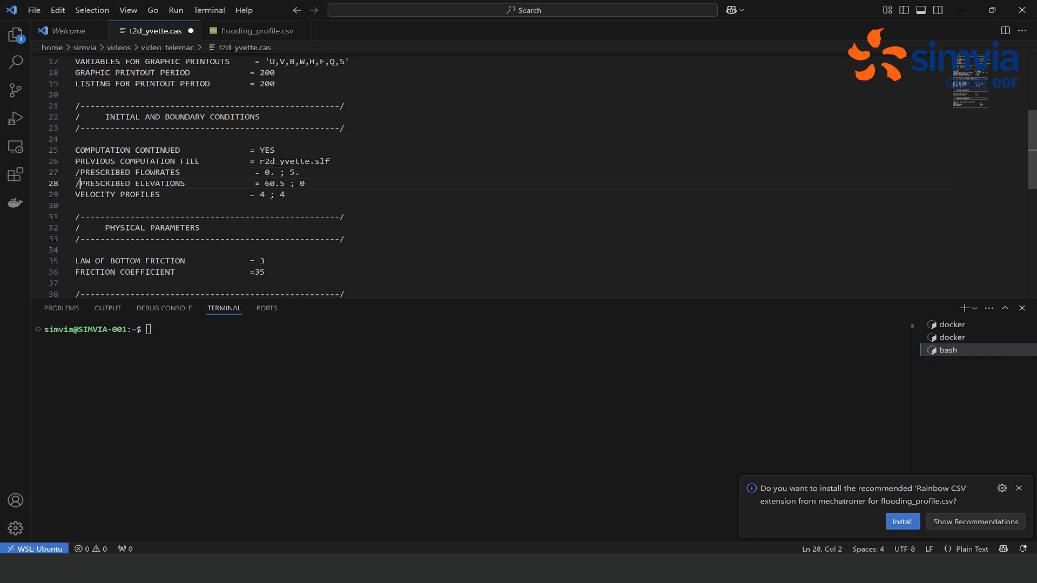
# Step: Correct the flooding profile's keyword in the FILES section to LIQUID BOUNDARIES FILE
pyautogui.click(80, 173)
pyautogui.press('Left')
pyautogui.press('Left')
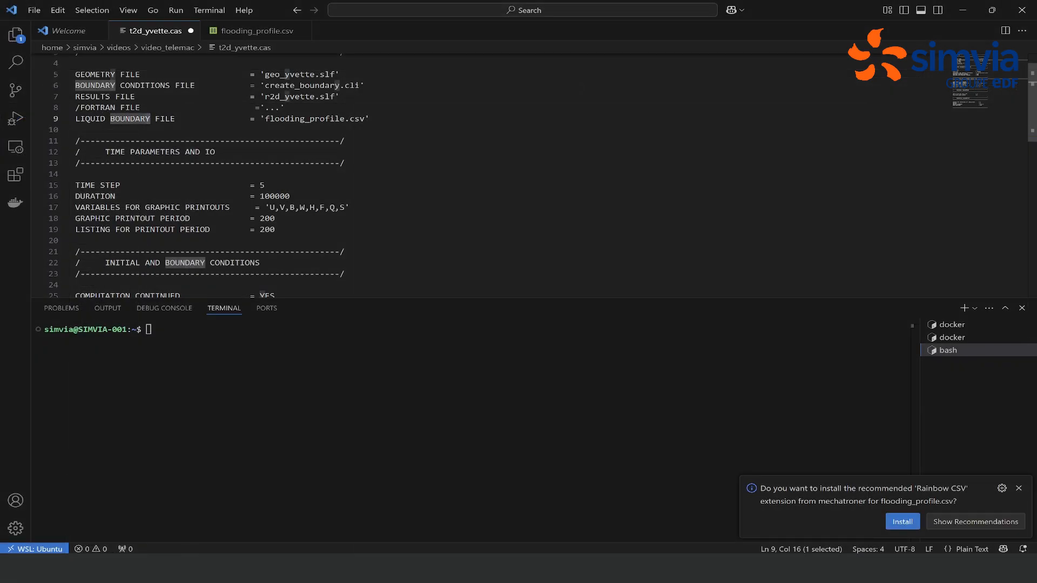
pyautogui.write("BOUNDARIES FILE               = 'flooding_profile.csv")
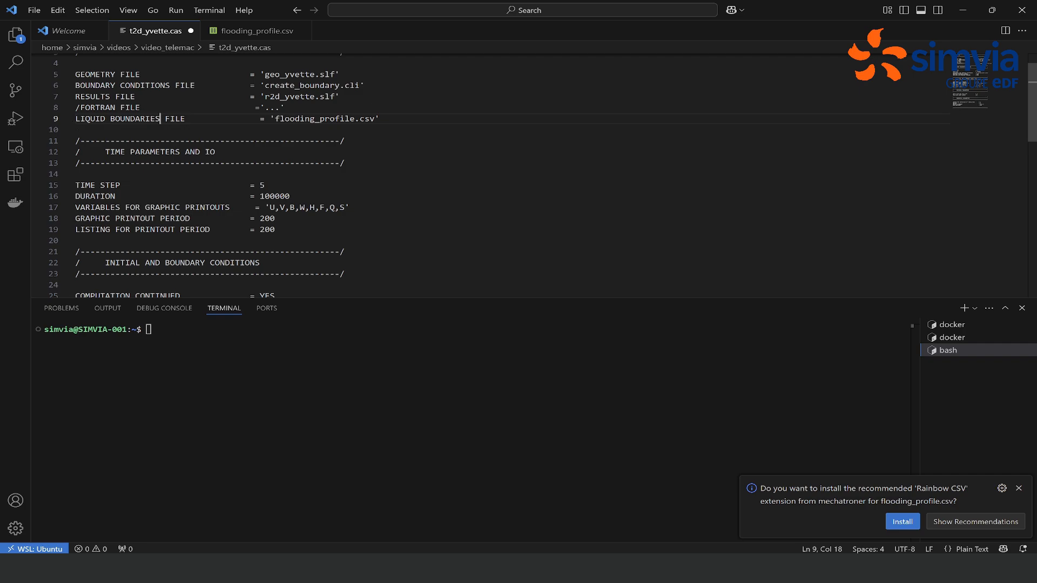
# Step: Add INITIAL TIME SET TO ZERO = YES below the PREVIOUS COMPUTATION FILE line and save t2d_yvette.cas
pyautogui.scroll(-2, 535, 175)
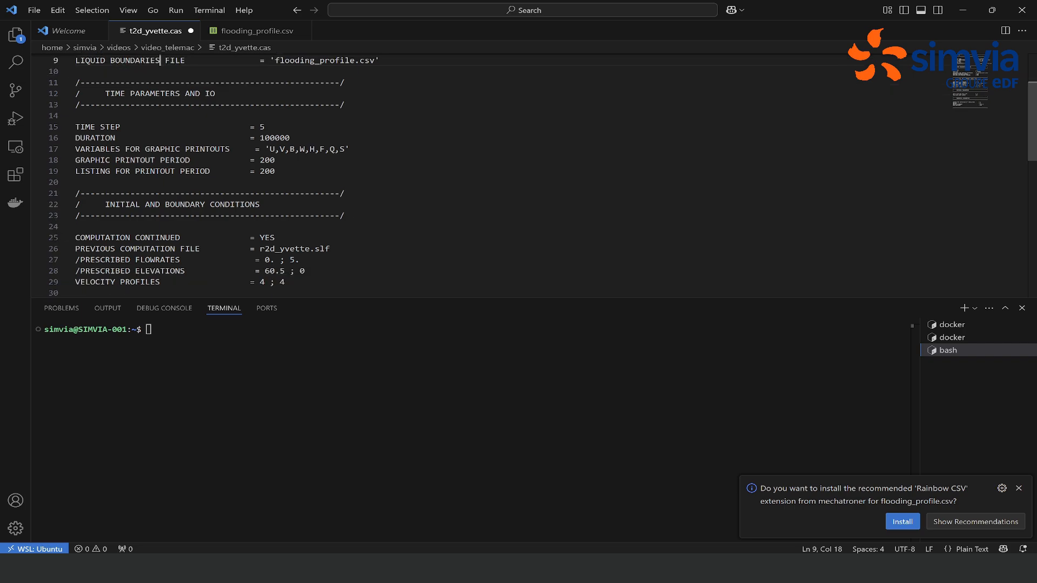
pyautogui.scroll(-3, 535, 175)
pyautogui.click(331, 161)
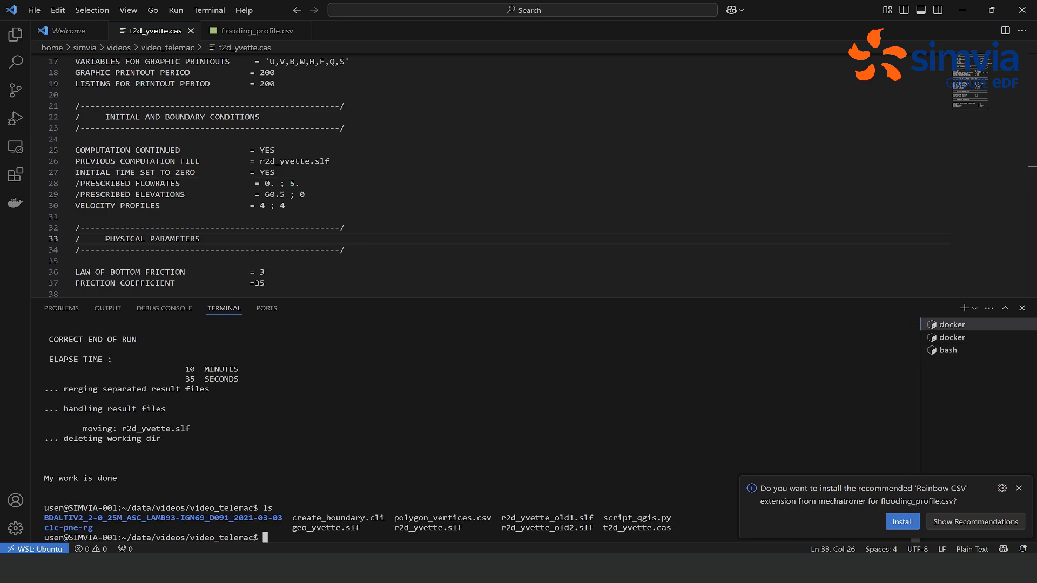
# Step: Rerun the TELEMAC computation from the first docker terminal by reusing the earlier command
pyautogui.press('Up')
pyautogui.press('Return')
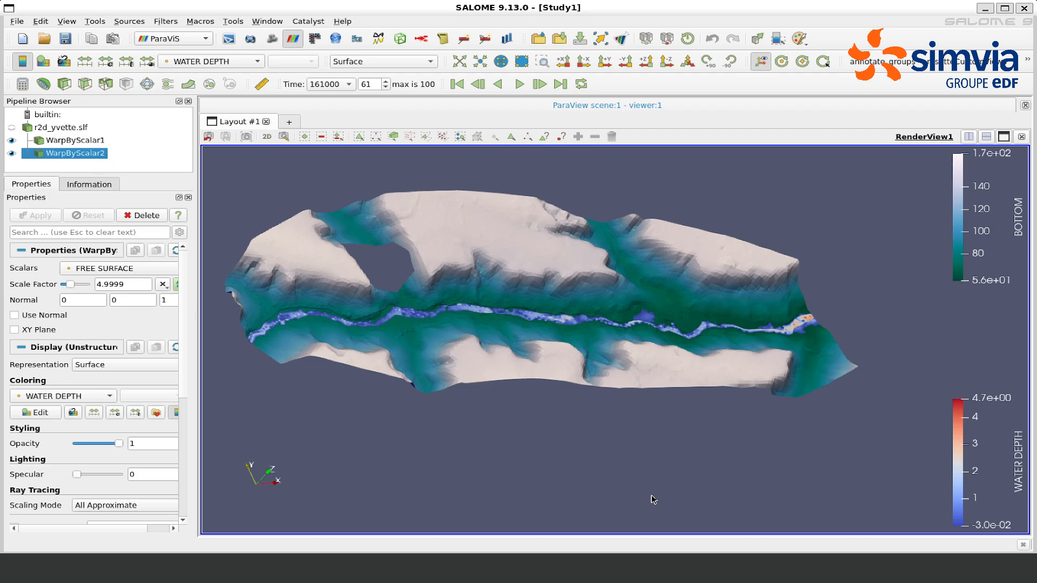
# Step: Switch to SALOME, return the animation to its first time step and reload the r2d_yvette.slf results
pyautogui.click(78, 129)
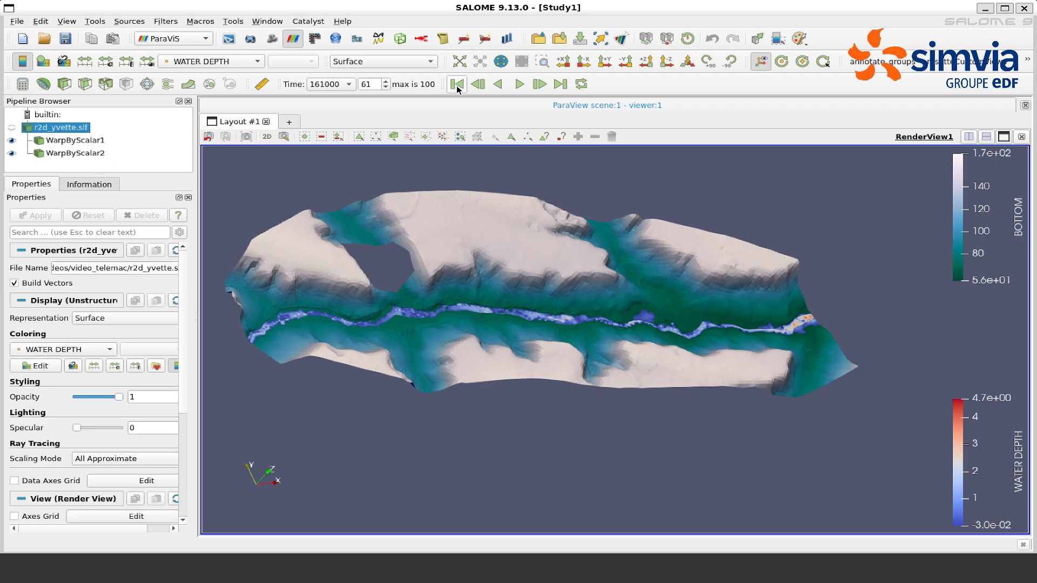
pyautogui.click(457, 86)
pyautogui.rightClick(38, 130)
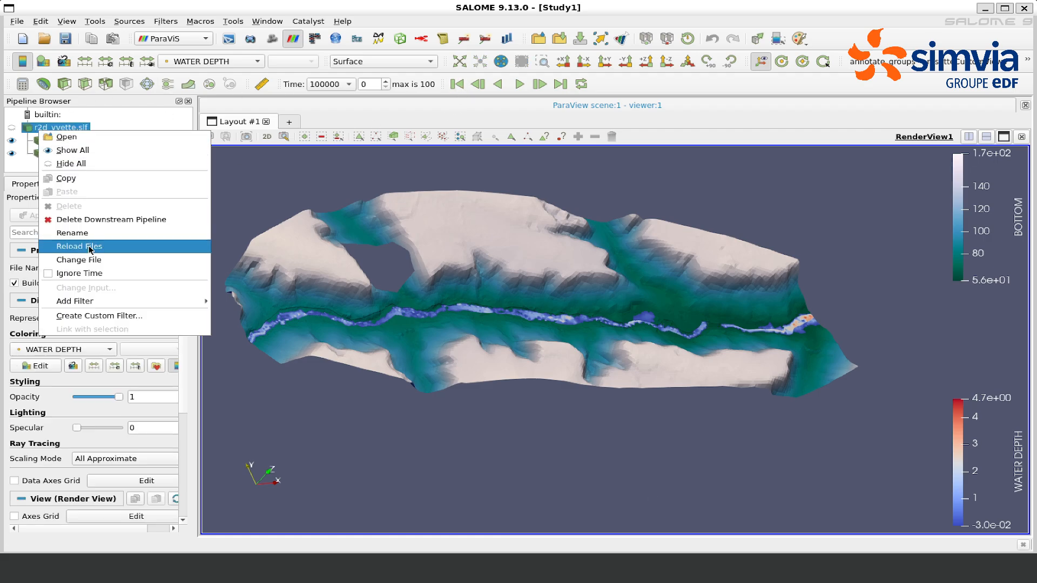
pyautogui.click(91, 247)
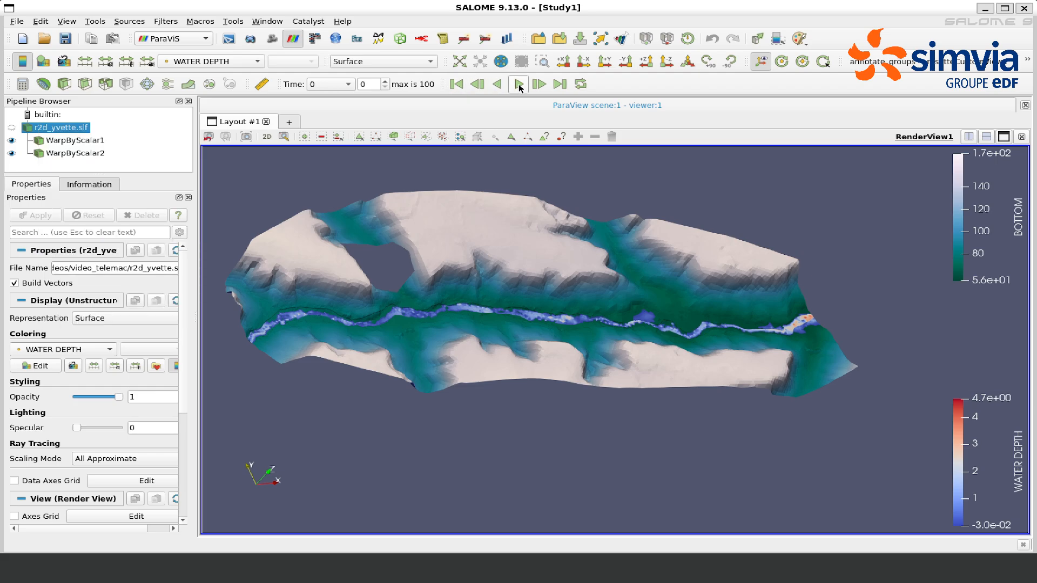
# Step: Play the reloaded flood animation and examine the water depth around the river bends
pyautogui.click(518, 85)
pyautogui.scroll(3, 671, 335)
pyautogui.scroll(1, 722, 312)
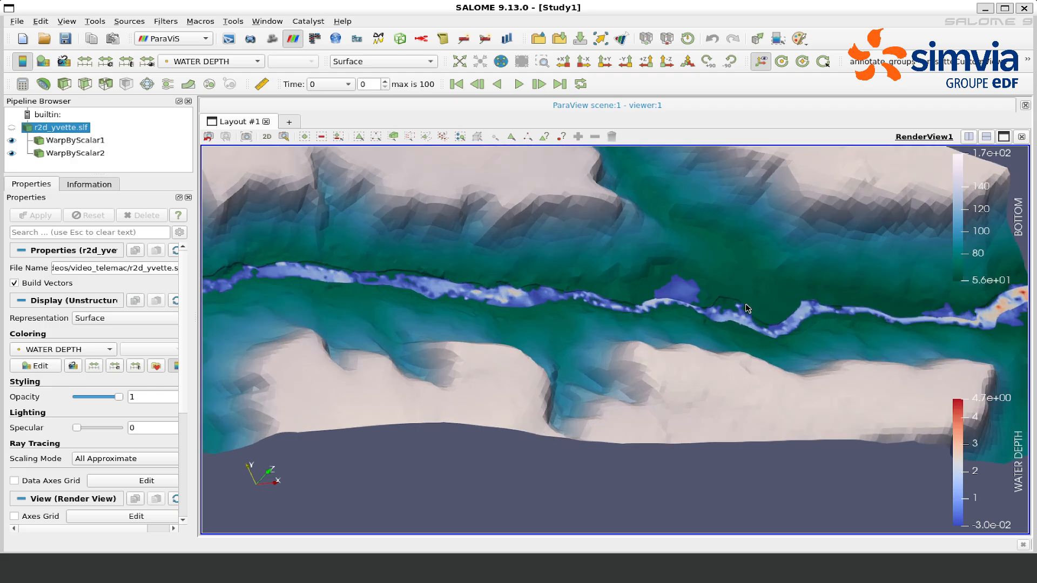
pyautogui.scroll(1, 748, 308)
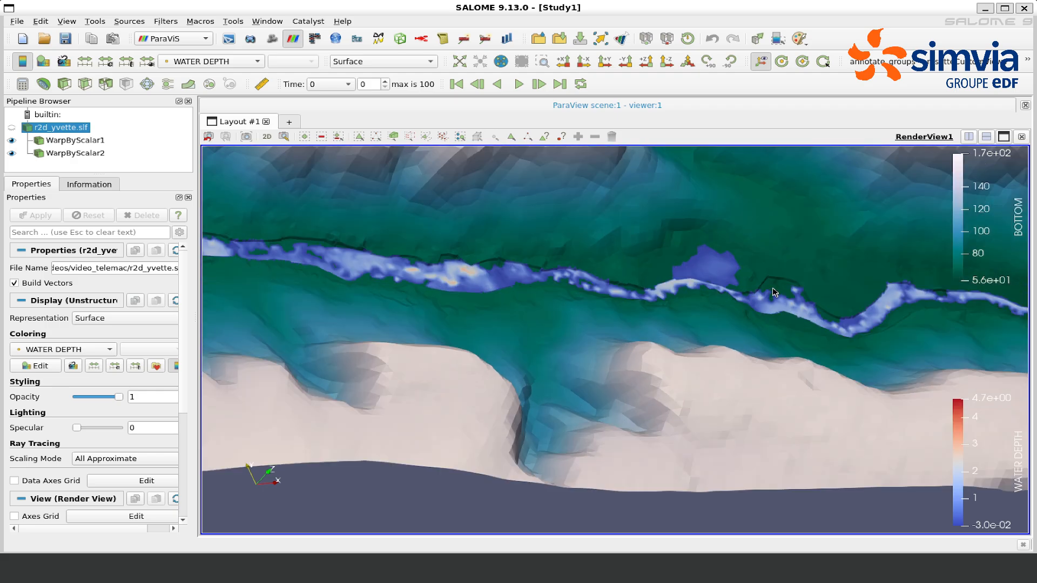
pyautogui.click(519, 84)
pyautogui.click(519, 84)
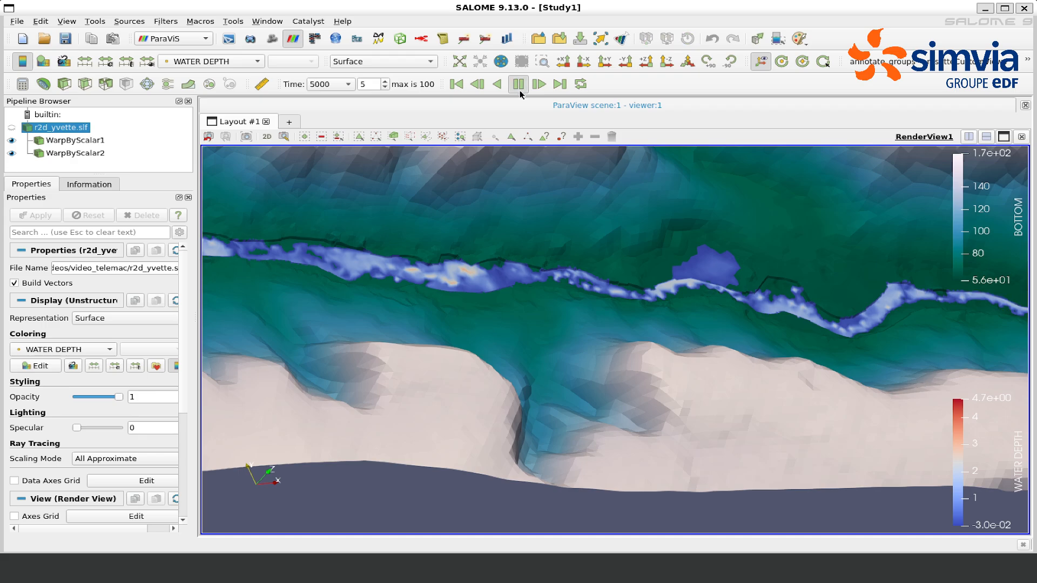
# Step: Stop the playback and jump to time step 60, at time 60000, to view the flood
pyautogui.click(335, 86)
pyautogui.click(374, 88)
pyautogui.click(371, 85)
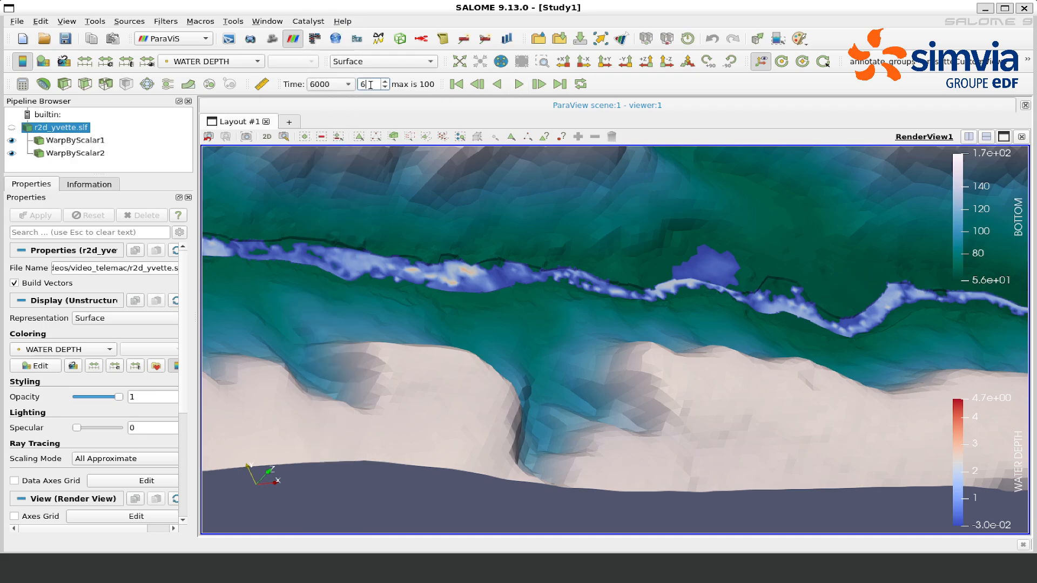
pyautogui.write('000')
pyautogui.press('Return')
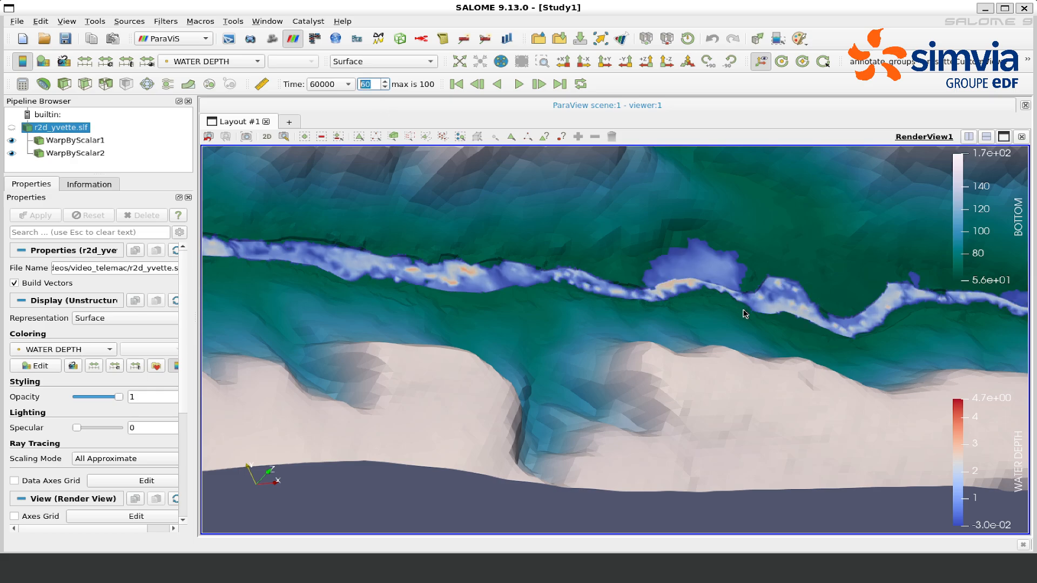